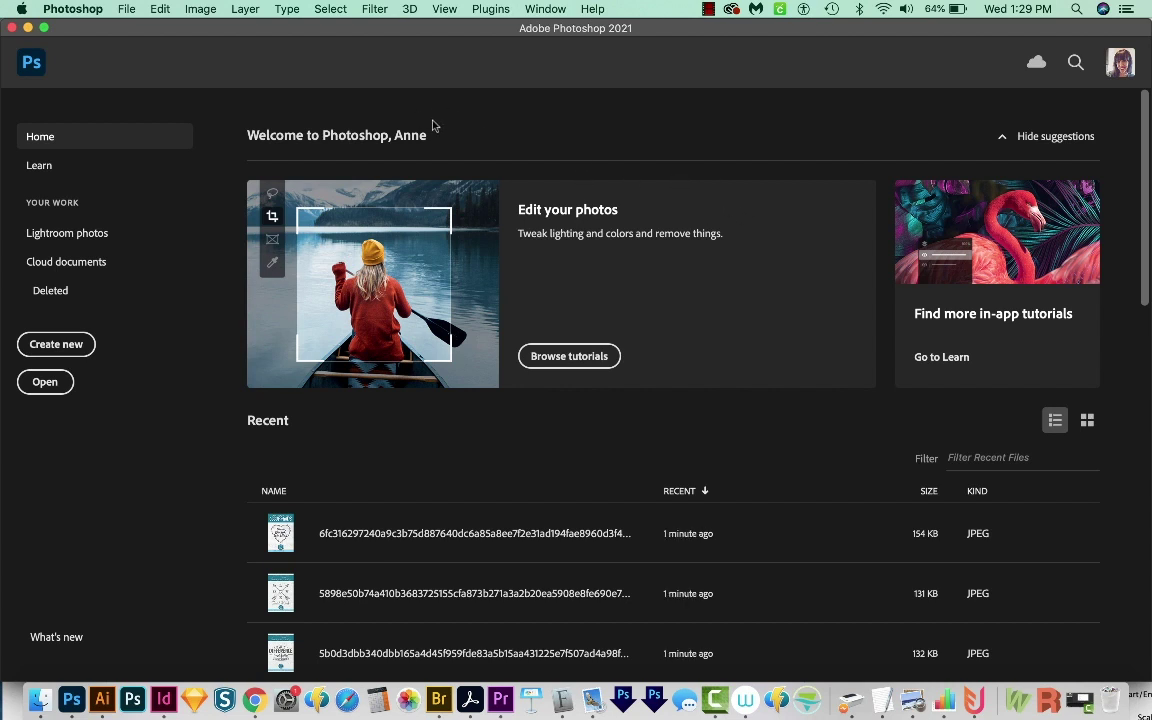
Enable the Content-Aware Tracing Tool in the Technology Previews preferences and confirm the change.
{"action": "left_click", "coordinate": [91, 12]}
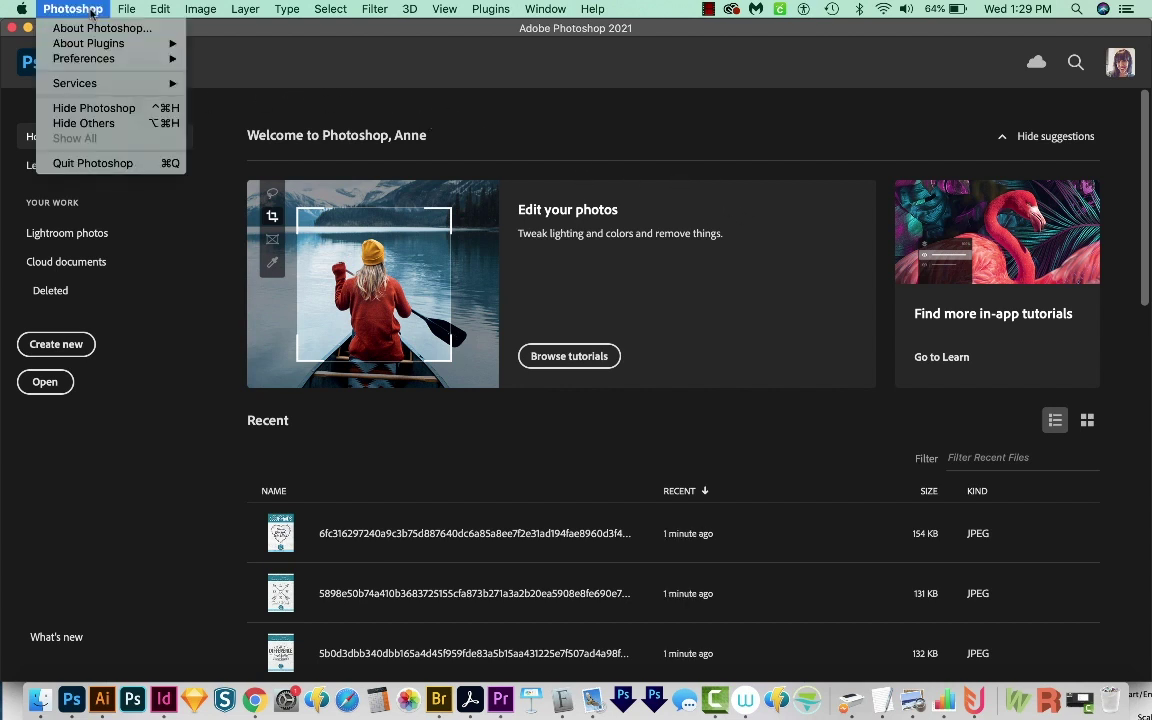
{"action": "mouse_move", "coordinate": [97, 62]}
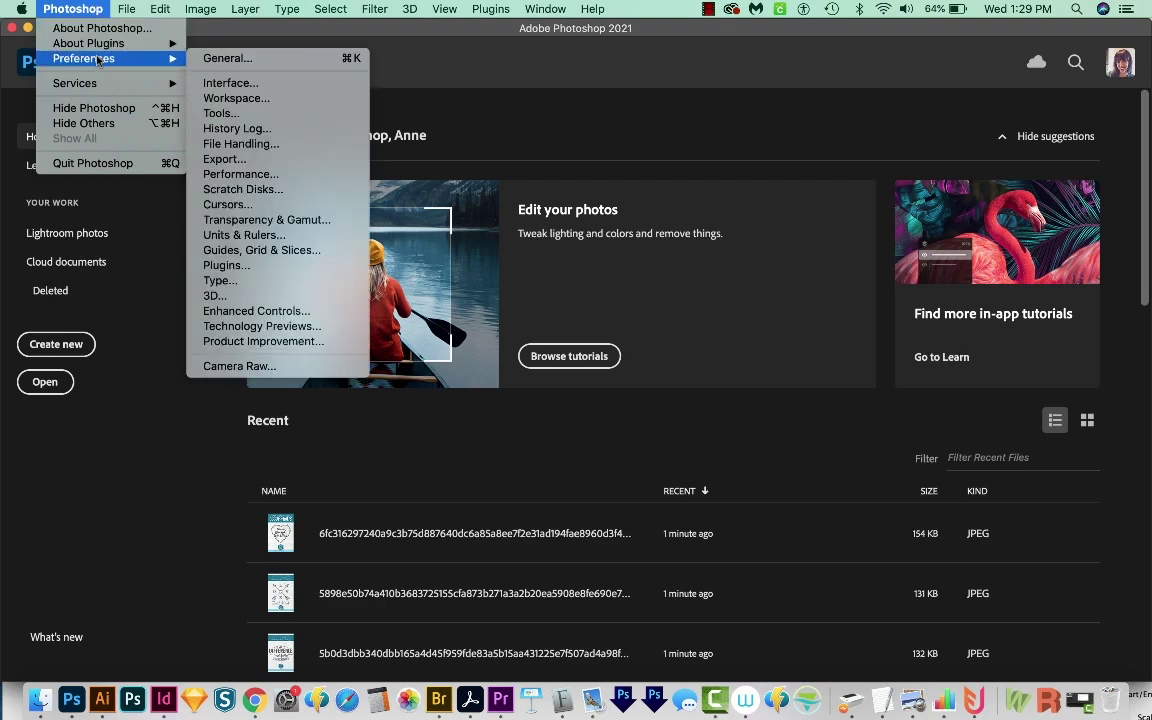
{"action": "left_click", "coordinate": [282, 326]}
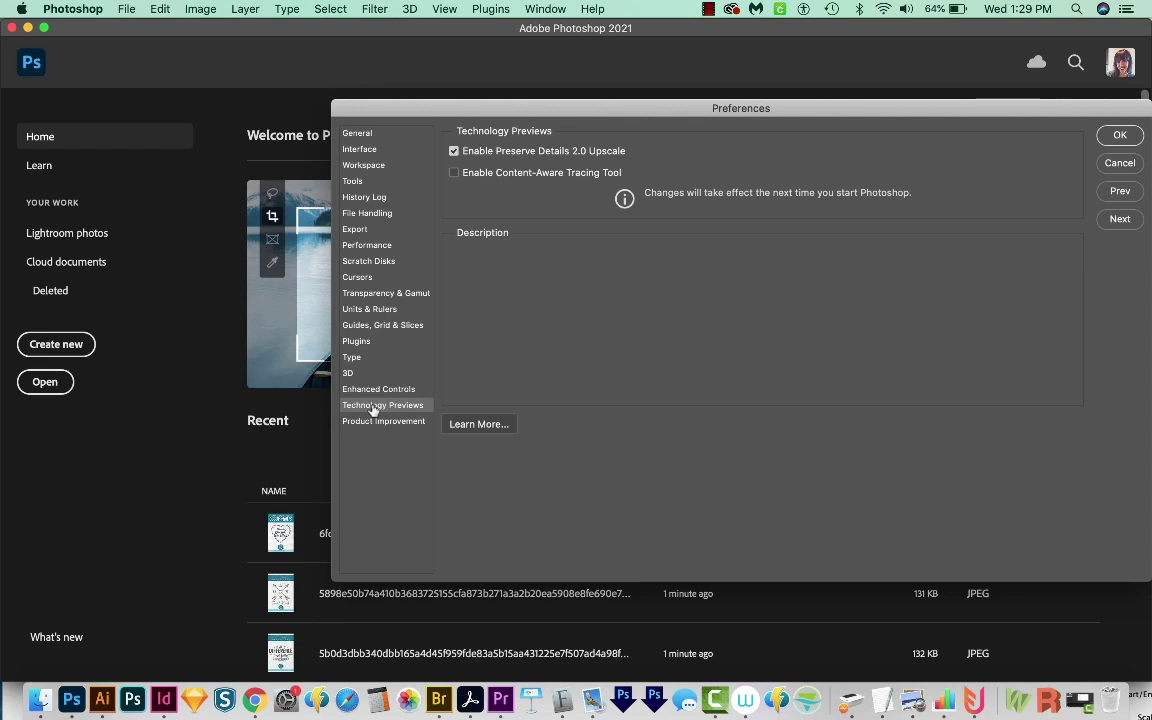
{"action": "mouse_move", "coordinate": [450, 179]}
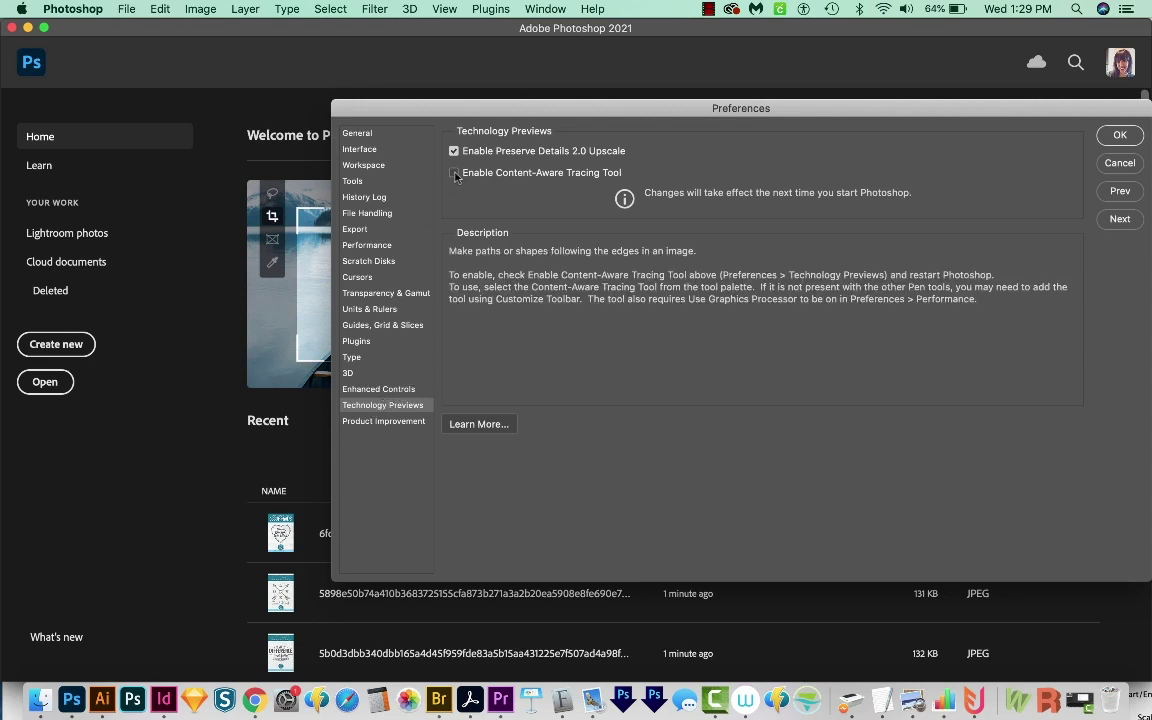
{"action": "left_click", "coordinate": [454, 174]}
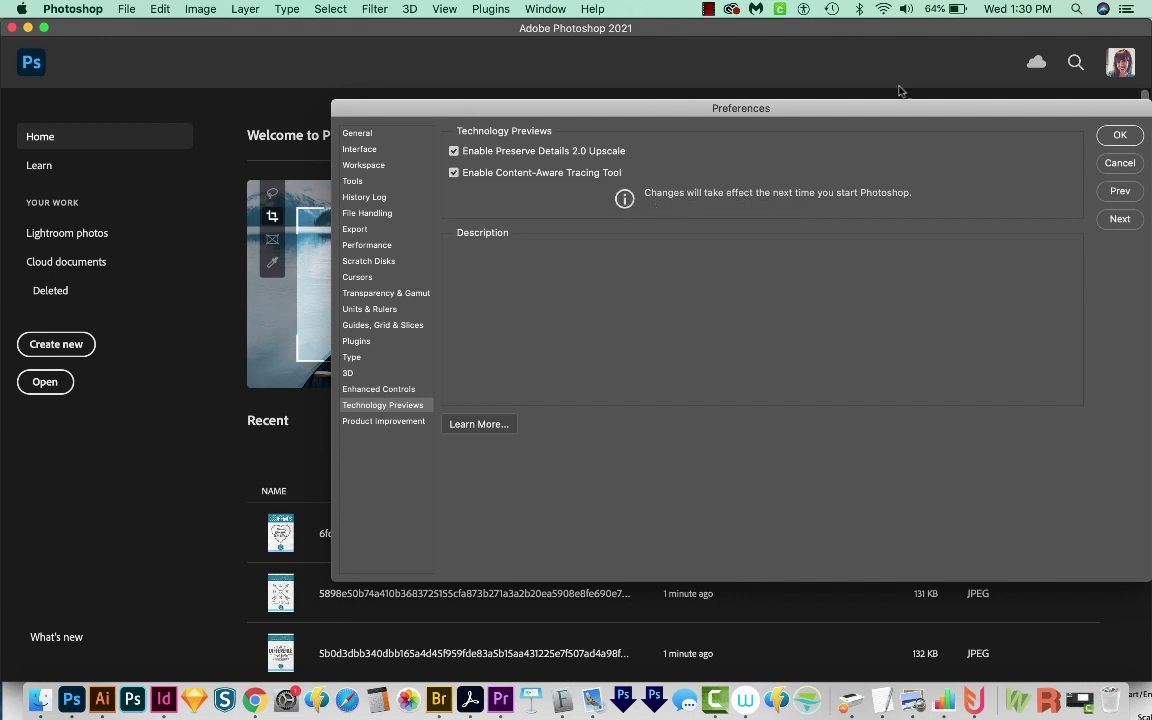
{"action": "left_click_drag", "start_coordinate": [900, 110], "coordinate": [817, 96]}
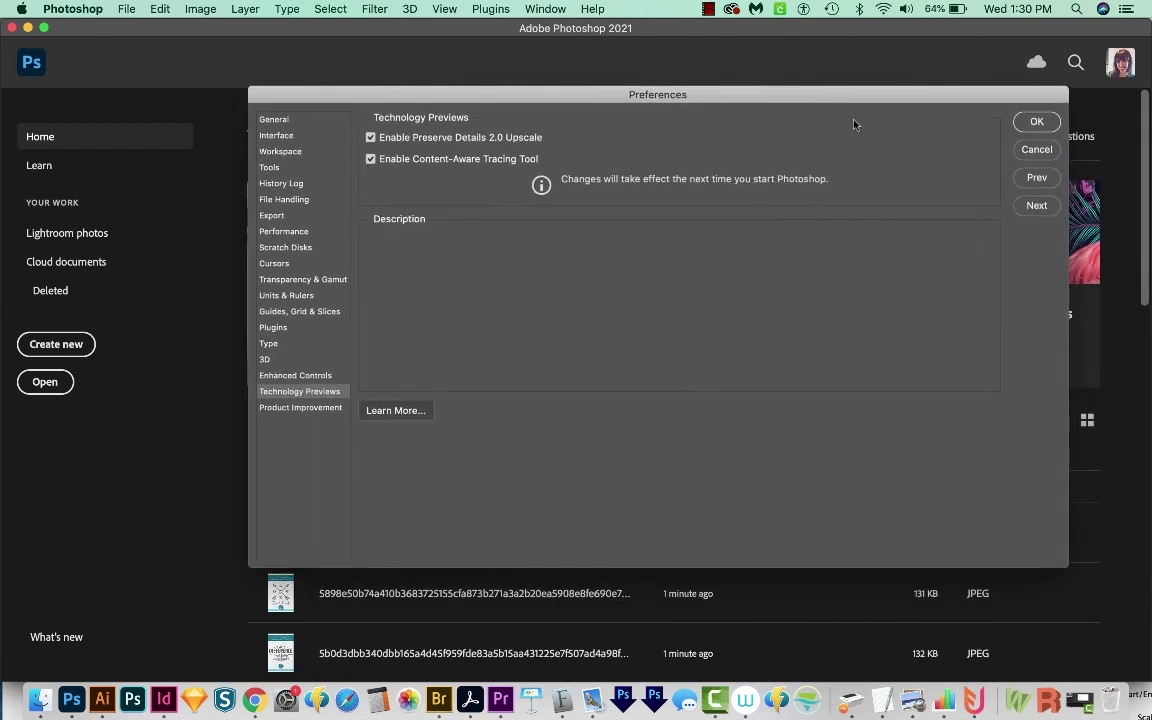
{"action": "left_click", "coordinate": [1036, 121]}
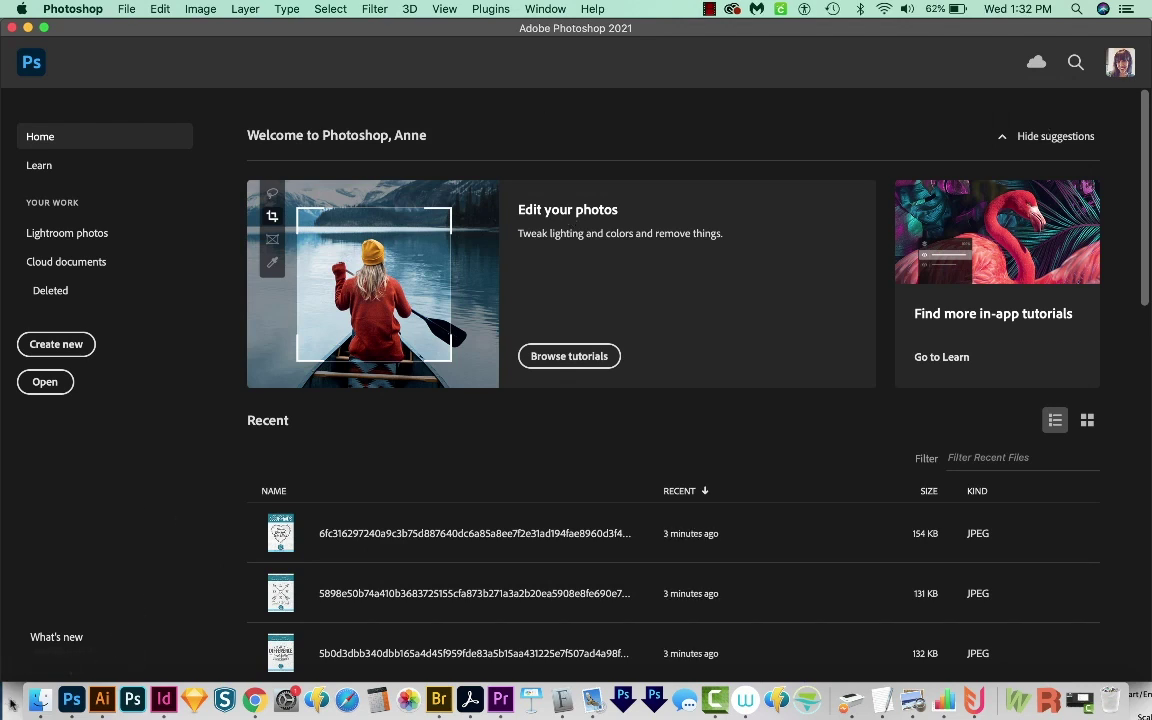
Open pexels-karolina-grabowska-4219890.jpg from Finder in Photoshop and clear the tracing preview around the envelope.
{"action": "left_click", "coordinate": [39, 699]}
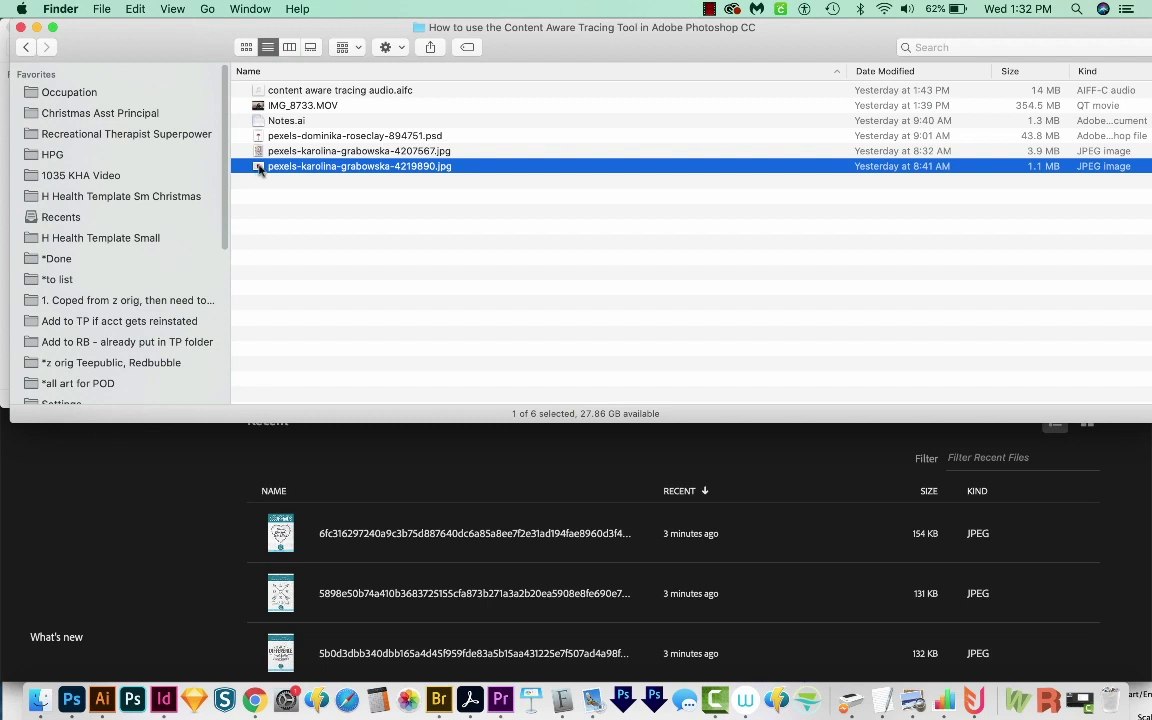
{"action": "left_click_drag", "start_coordinate": [258, 170], "coordinate": [71, 699]}
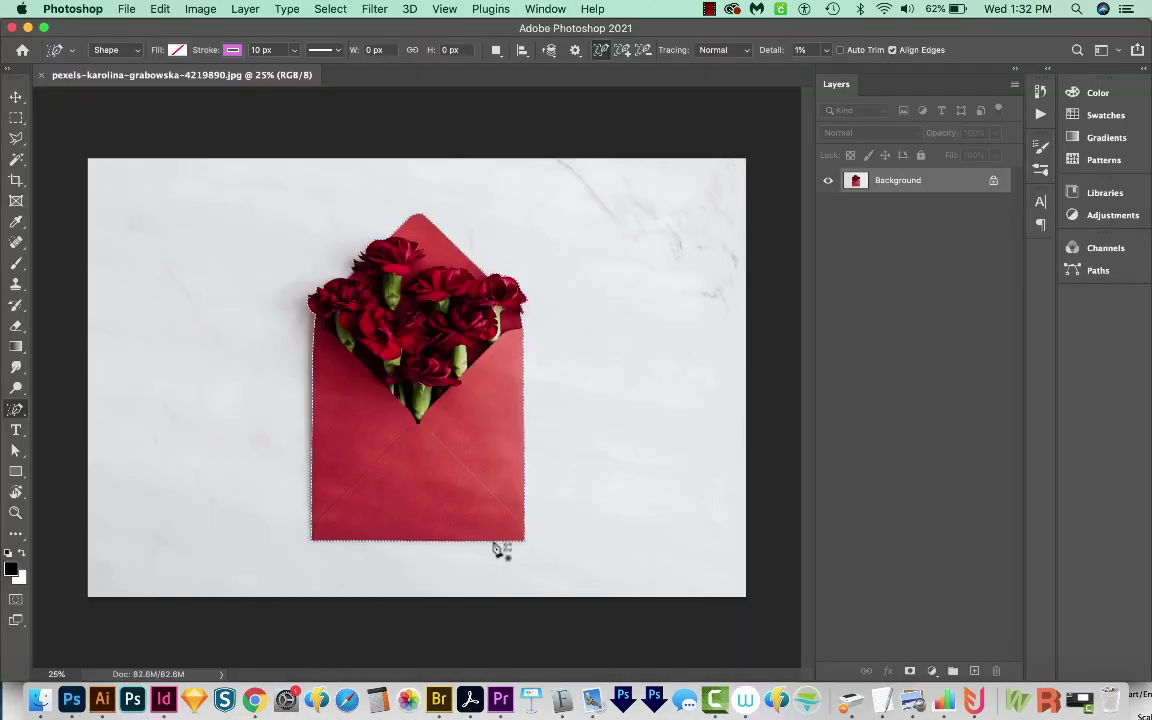
{"action": "key", "text": "super+d"}
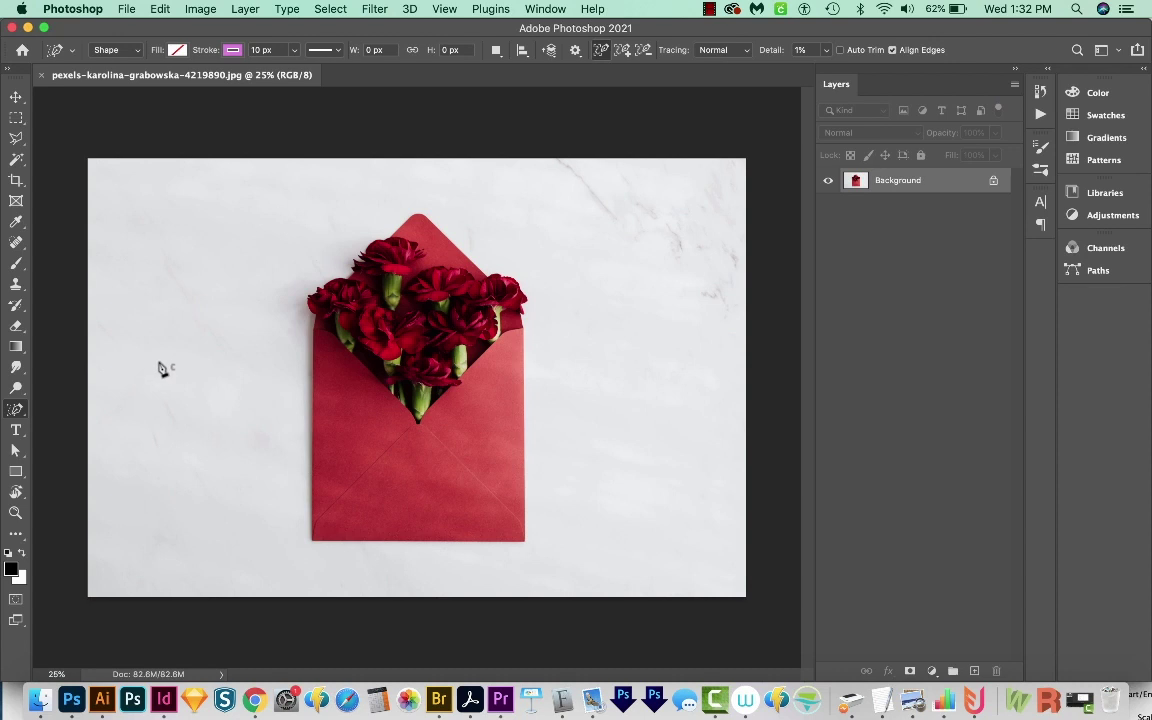
Activate the Content-Aware Tracing Tool from the Pen tool group.
{"action": "key", "text": "shift+p"}
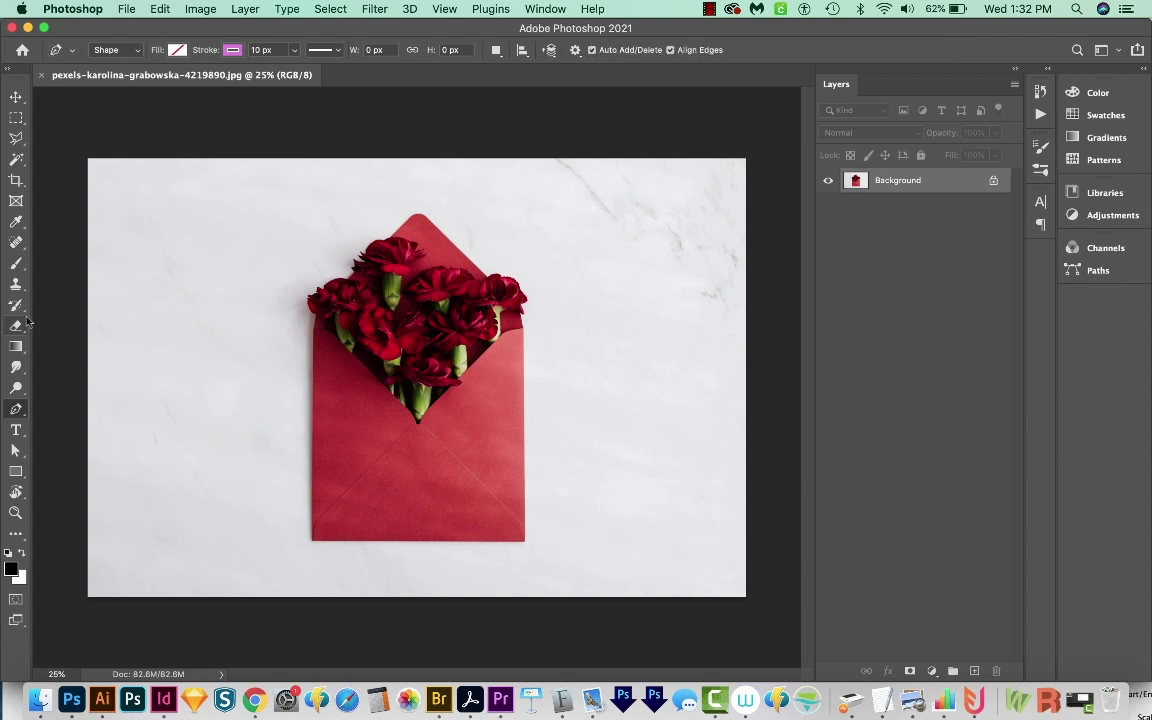
{"action": "right_click", "coordinate": [16, 411]}
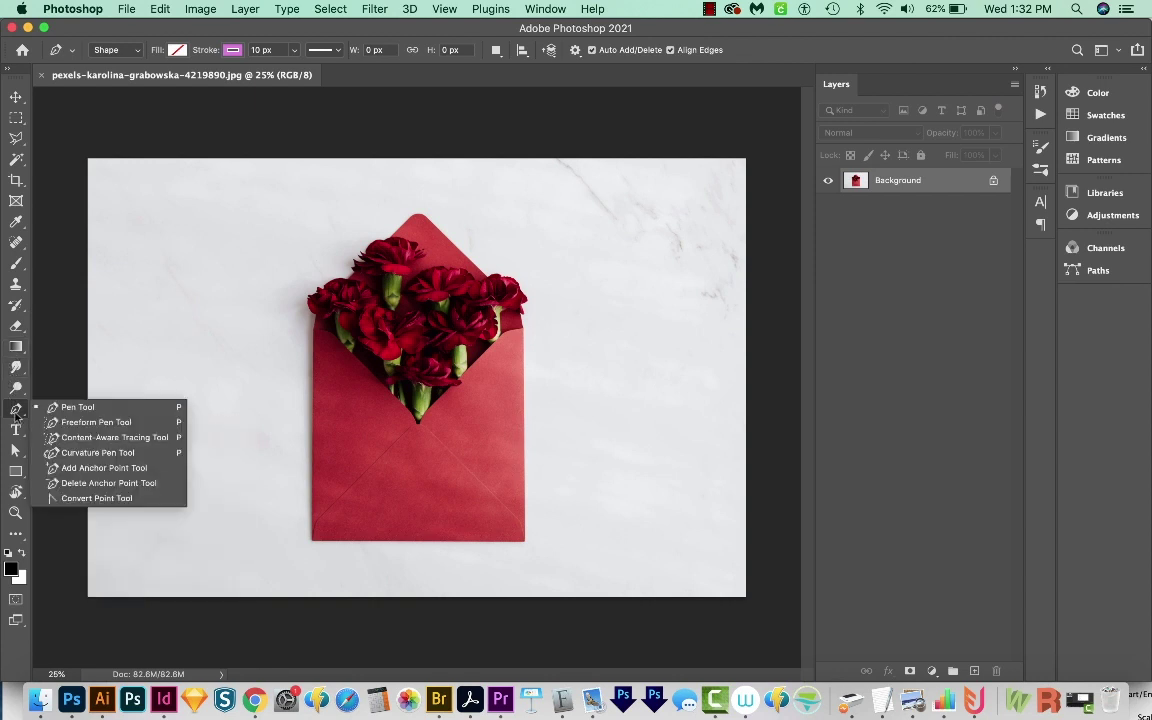
{"action": "left_click", "coordinate": [91, 438]}
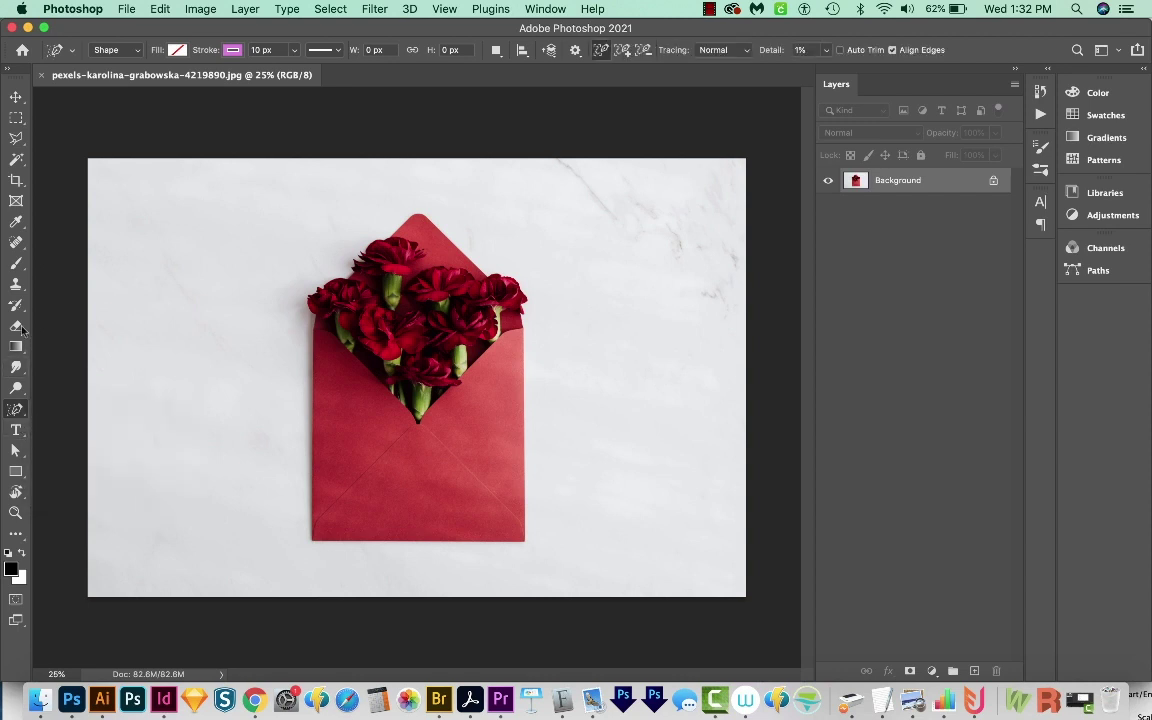
Set the tracing tool to Shape mode with a dark purple stroke from the recently used colors.
{"action": "left_click", "coordinate": [137, 52]}
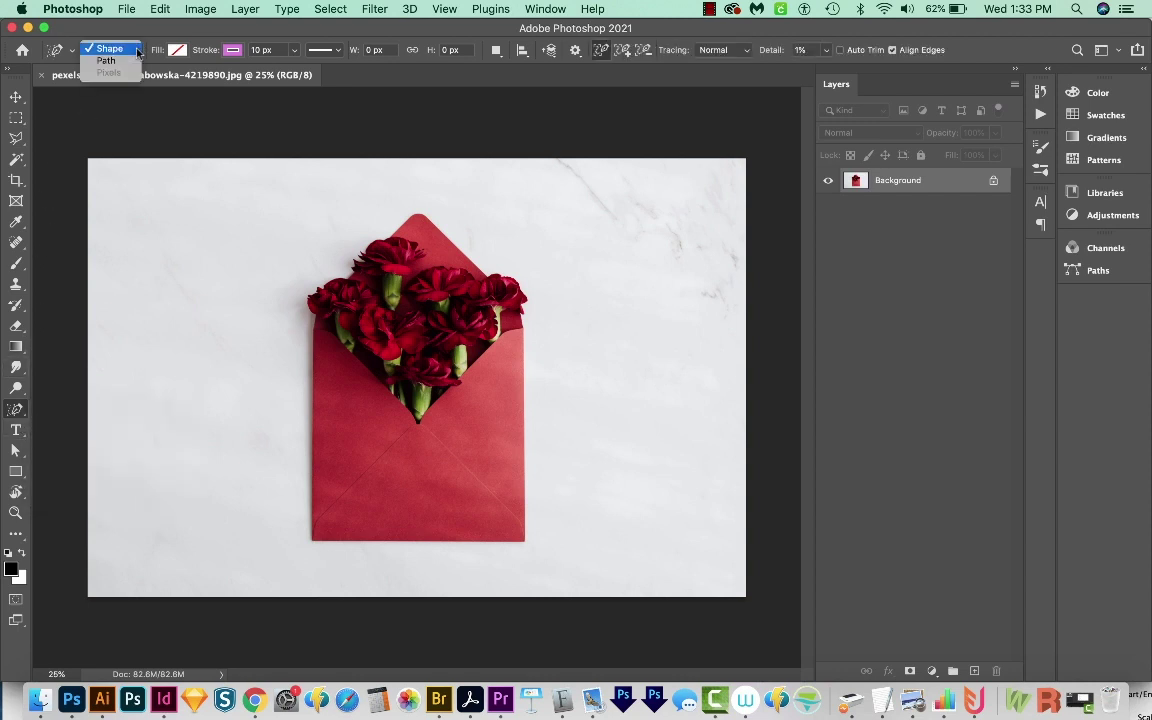
{"action": "left_click", "coordinate": [110, 49]}
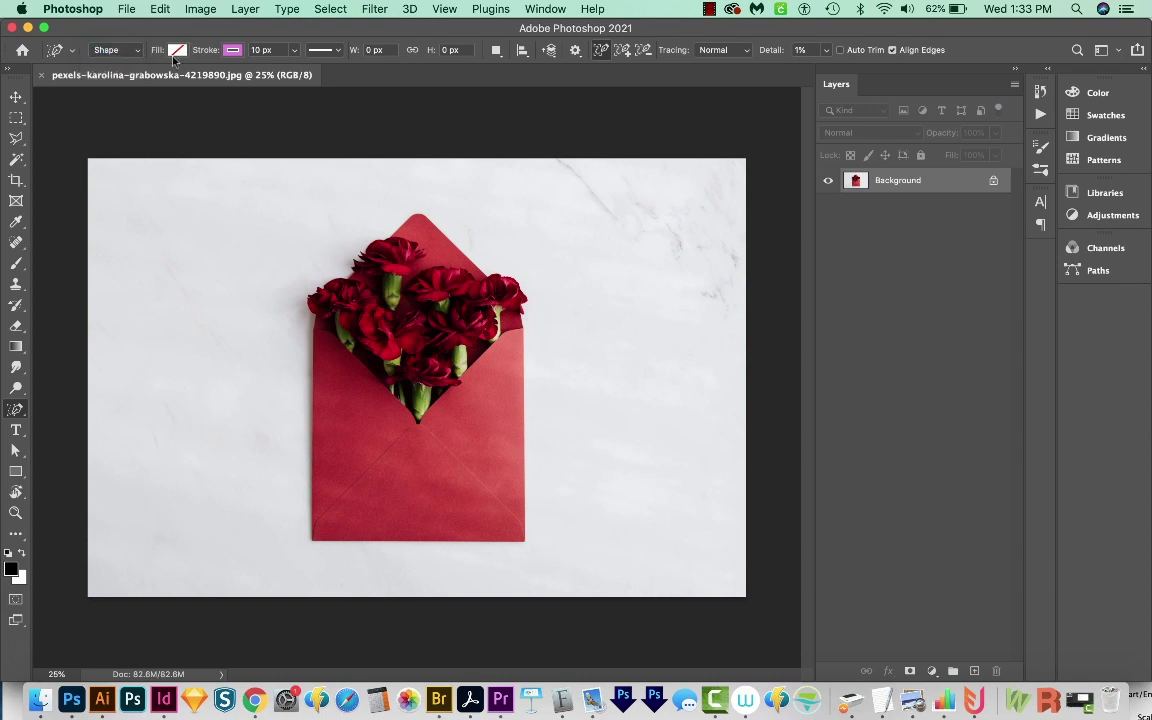
{"action": "left_click", "coordinate": [232, 51]}
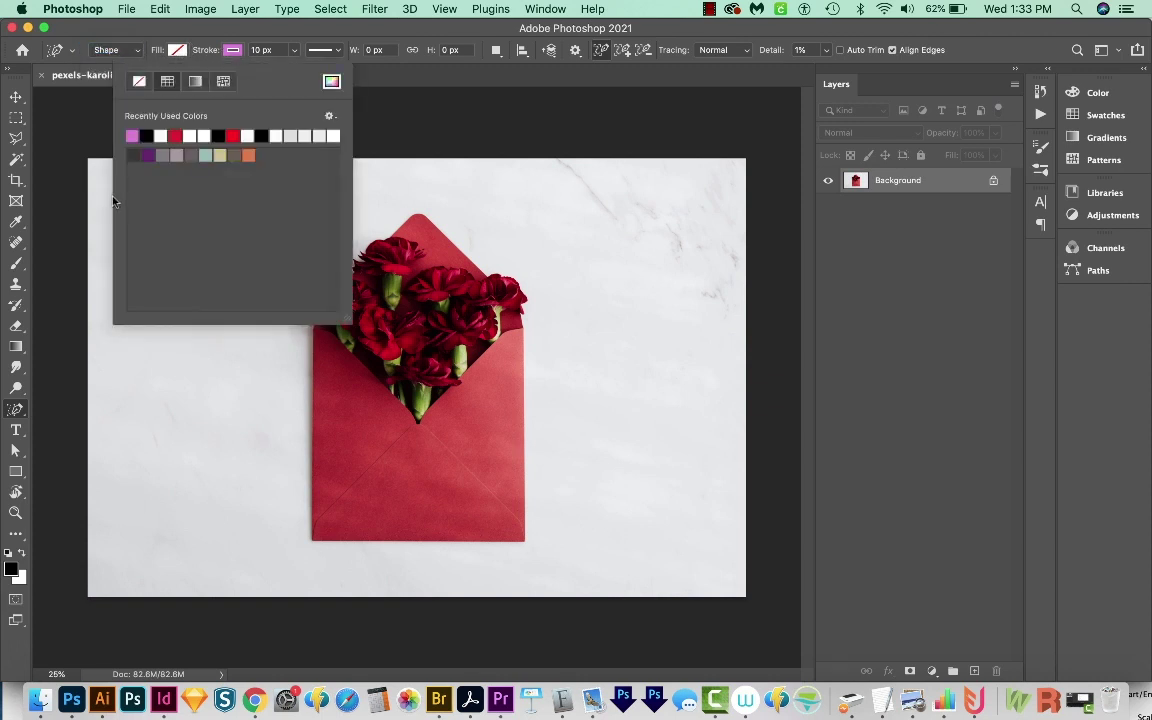
{"action": "left_click", "coordinate": [150, 153]}
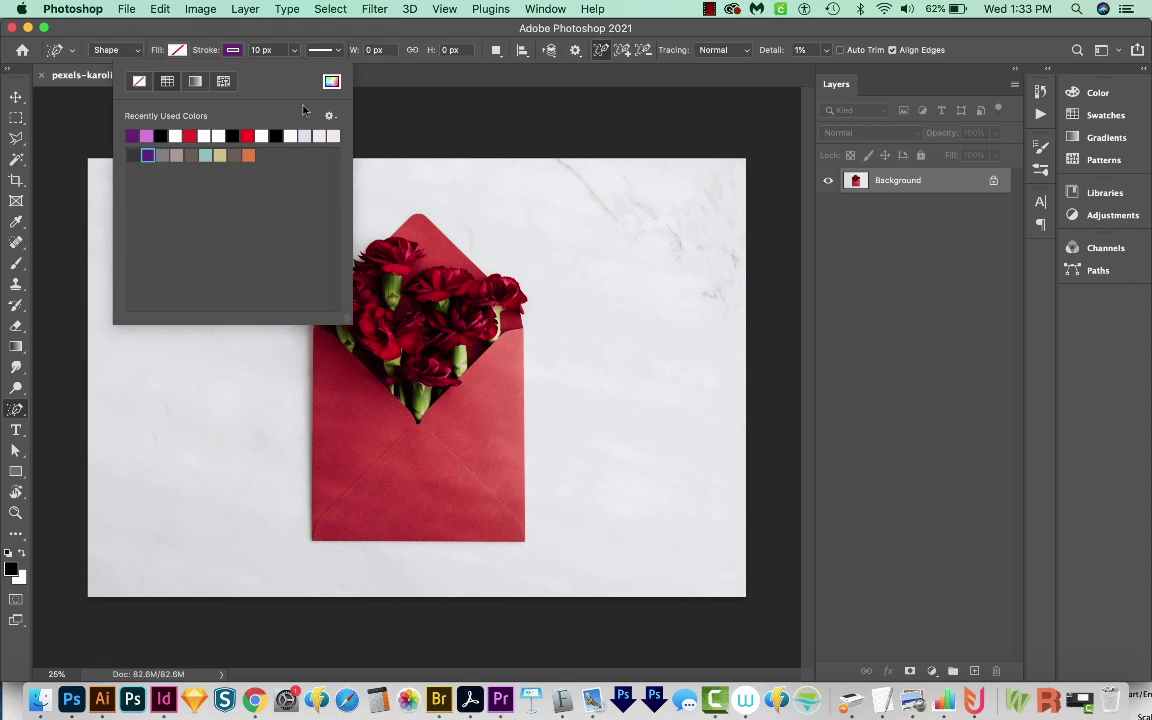
{"action": "left_click", "coordinate": [296, 50]}
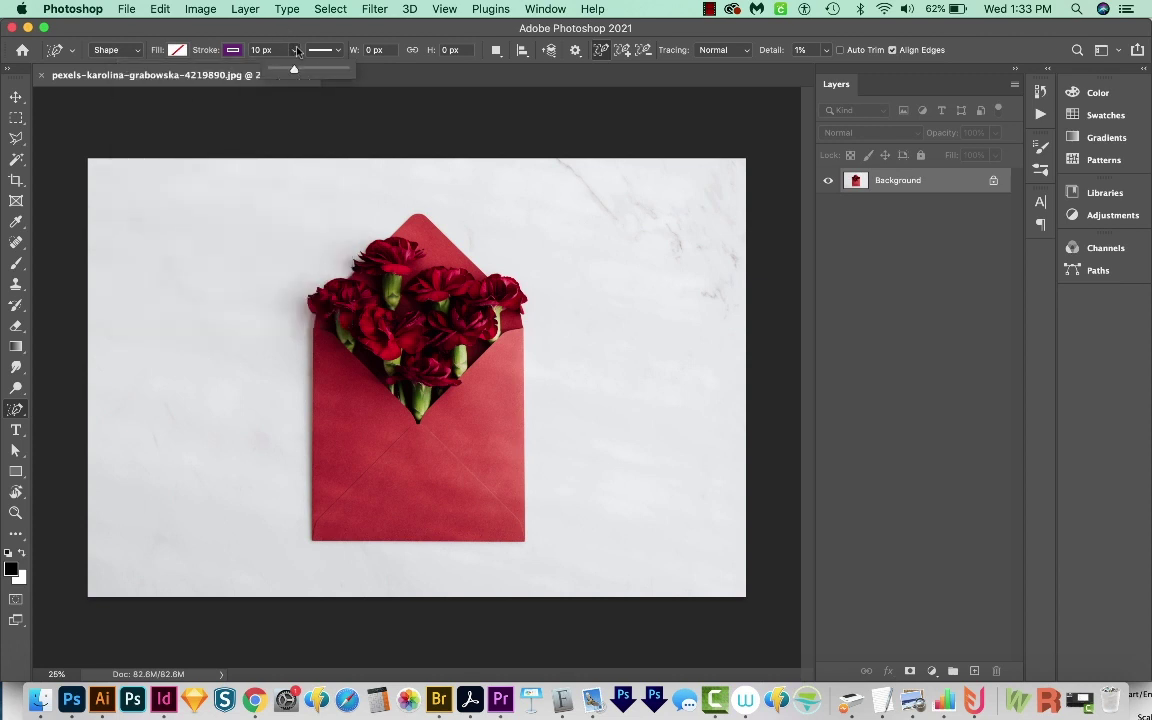
{"action": "left_click", "coordinate": [296, 50]}
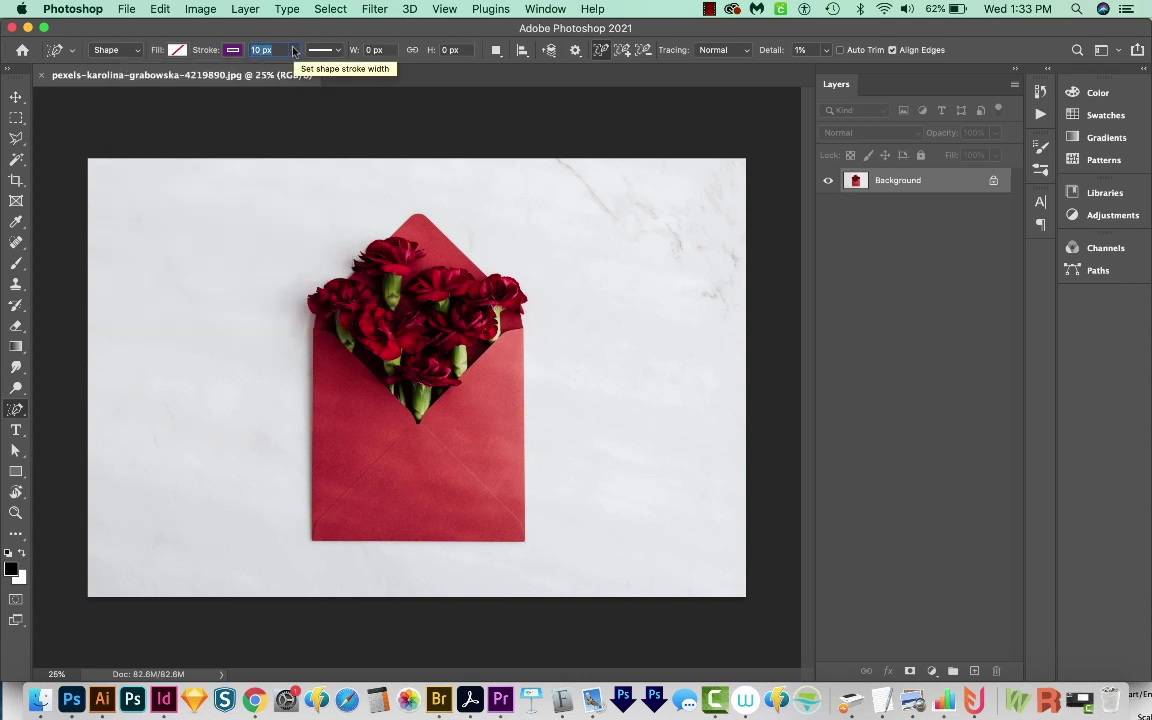
Trace the outer edge of the red envelope and flowers as a shape with the Content-Aware Tracing Tool.
{"action": "key", "text": "z"}
{"action": "left_click_drag", "start_coordinate": [284, 190], "coordinate": [318, 298]}
{"action": "left_click_drag", "start_coordinate": [560, 374], "coordinate": [479, 283]}
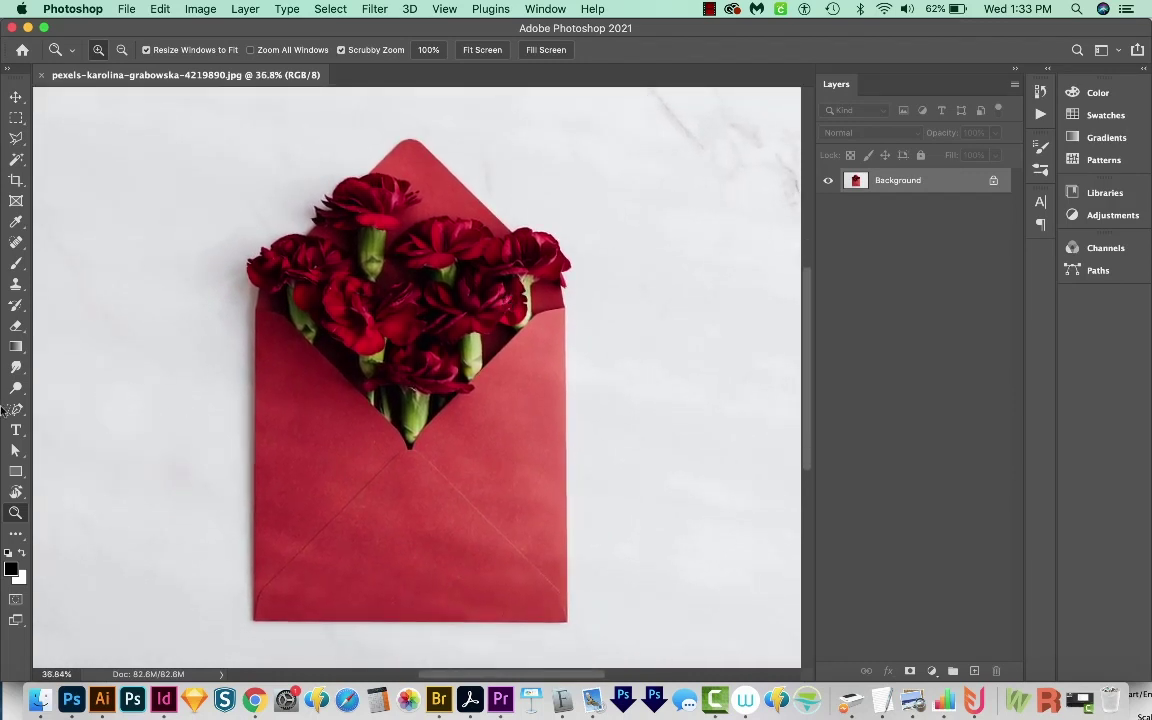
{"action": "key", "text": "p"}
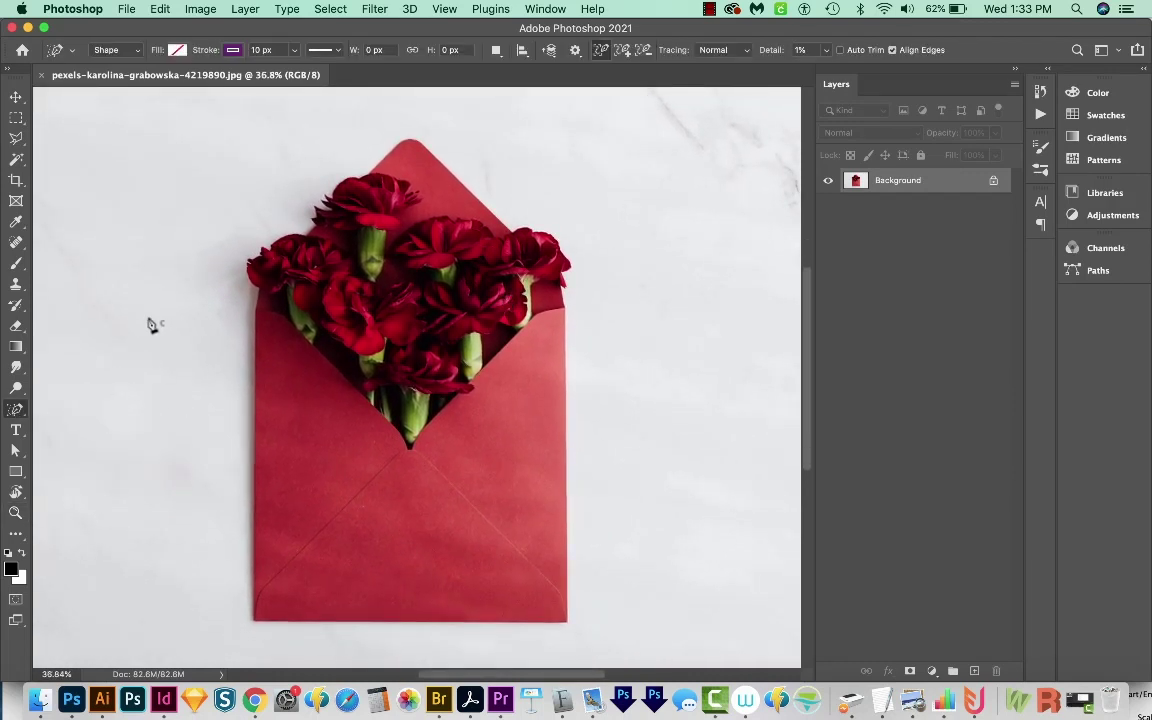
{"action": "key", "text": "super+shift+alt+s"}
{"action": "left_click", "coordinate": [389, 162]}
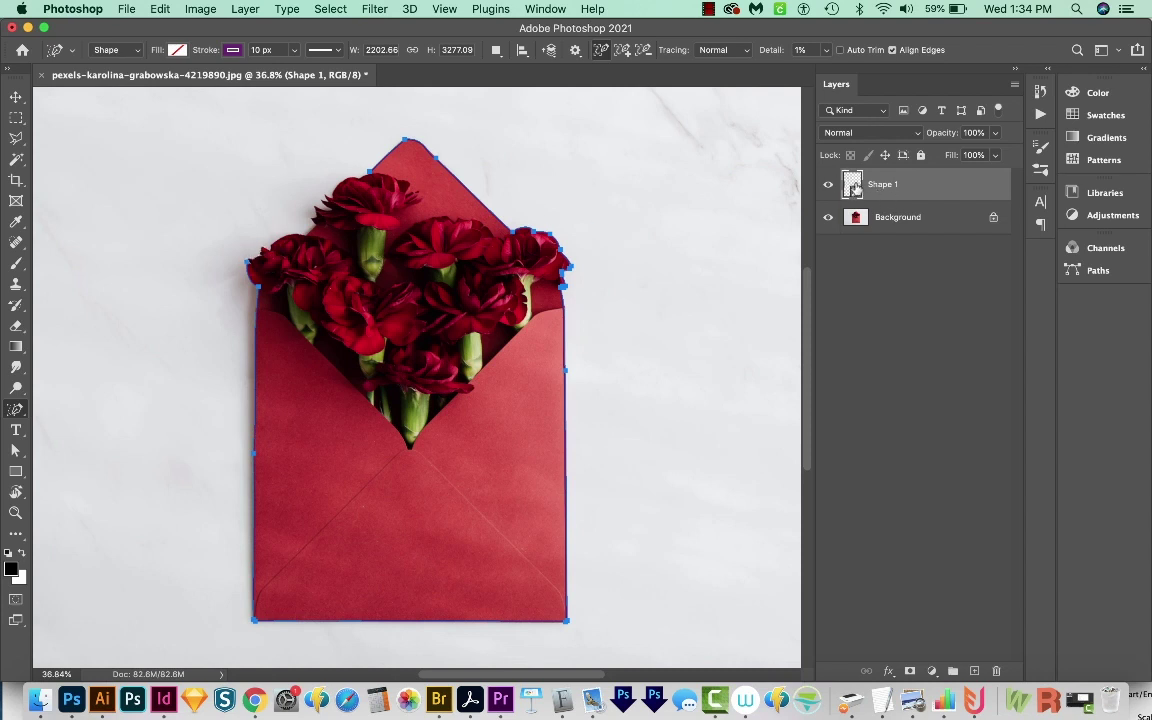
Extend the traced shape along the edges of the left and top carnations up to the envelope flap.
{"action": "left_click", "coordinate": [622, 50]}
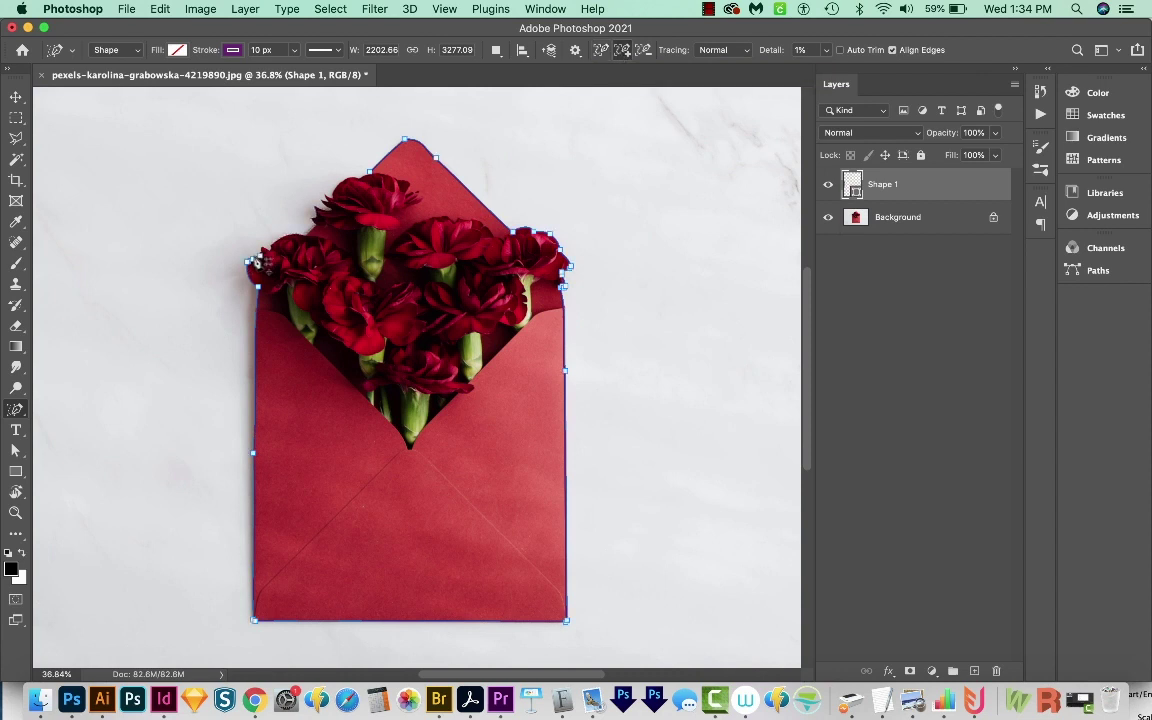
{"action": "left_click", "coordinate": [264, 251]}
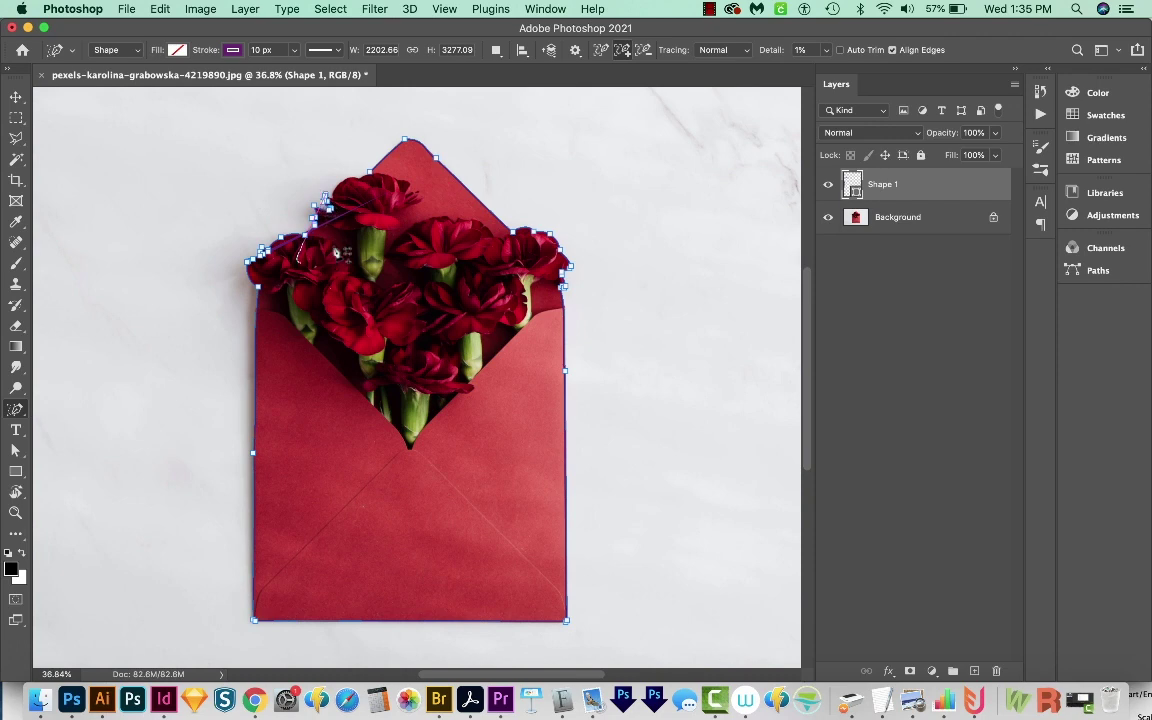
{"action": "left_click", "coordinate": [16, 512]}
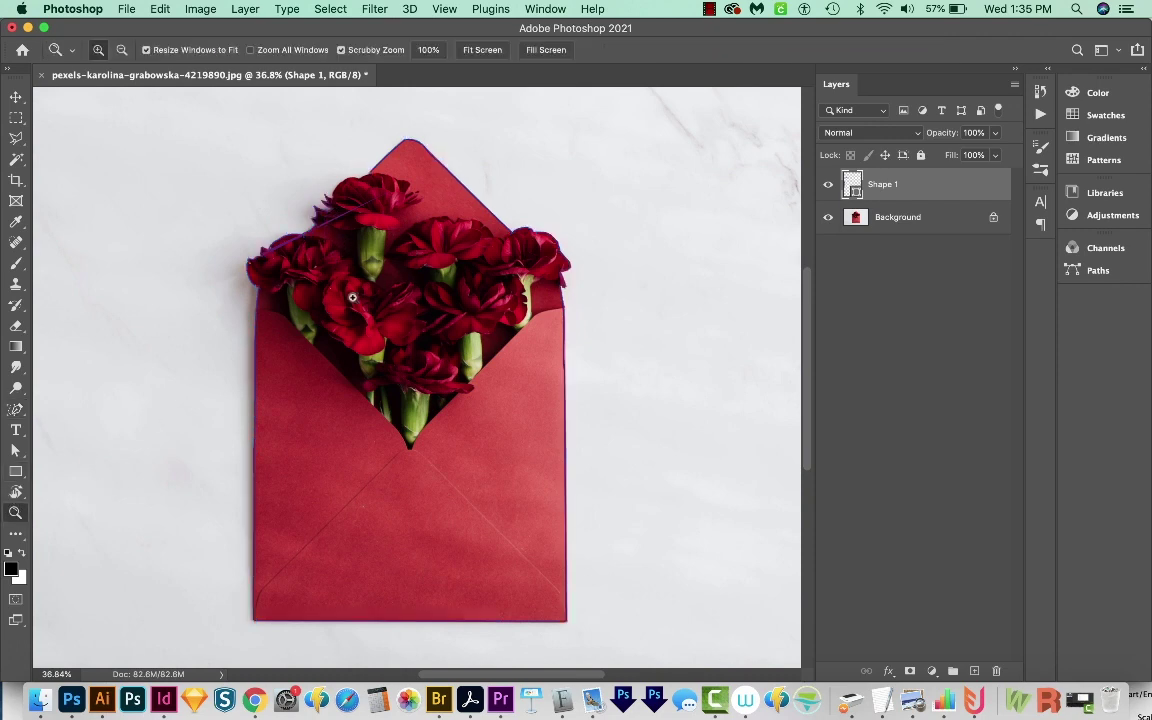
{"action": "left_click_drag", "start_coordinate": [321, 271], "coordinate": [434, 206]}
{"action": "key", "text": "space"}
{"action": "left_click_drag", "start_coordinate": [349, 253], "coordinate": [617, 465]}
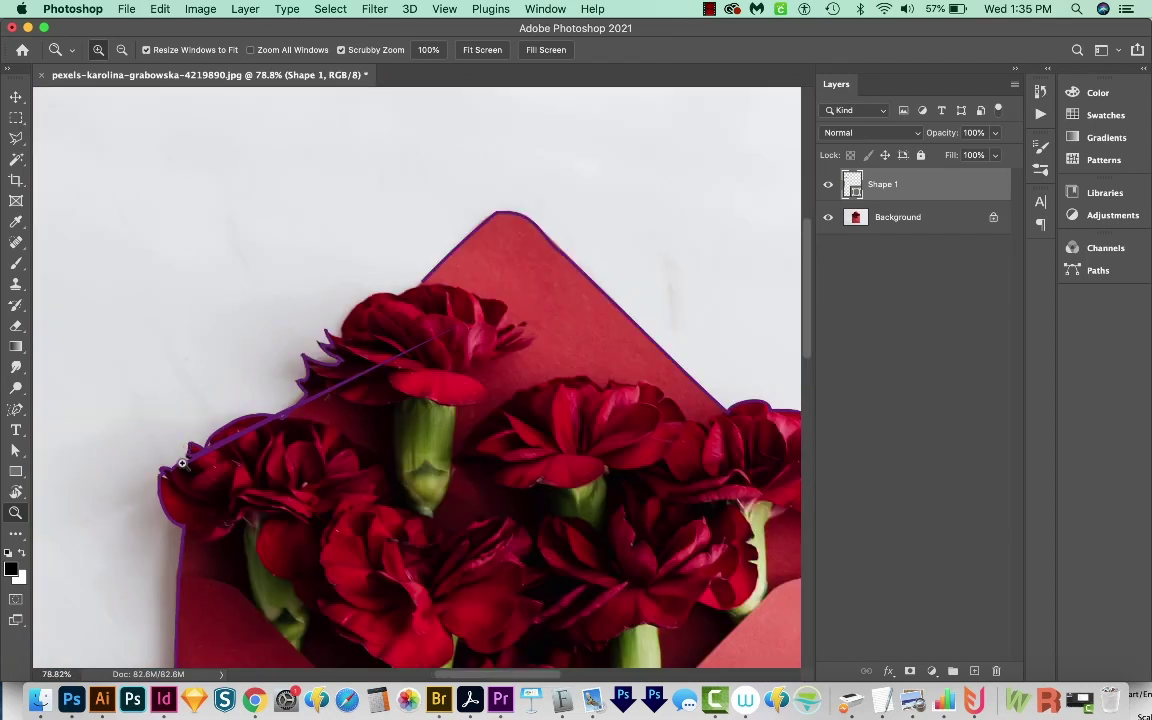
{"action": "left_click", "coordinate": [16, 410]}
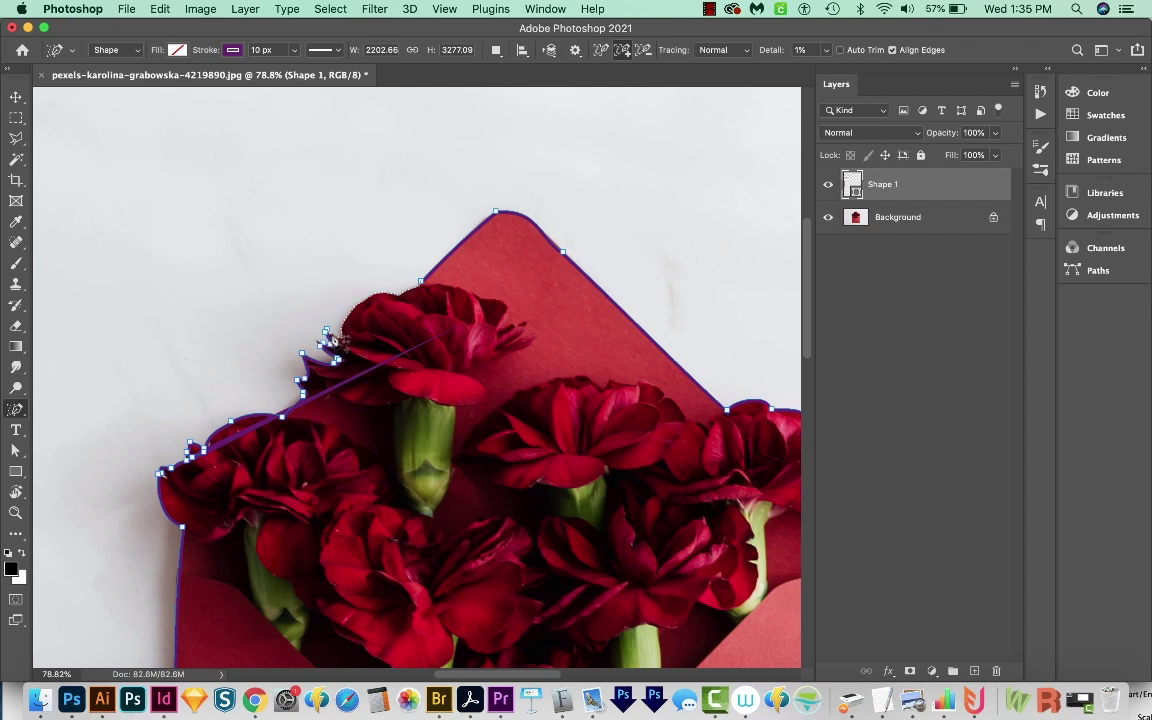
{"action": "left_click", "coordinate": [336, 342]}
{"action": "left_click", "coordinate": [404, 293]}
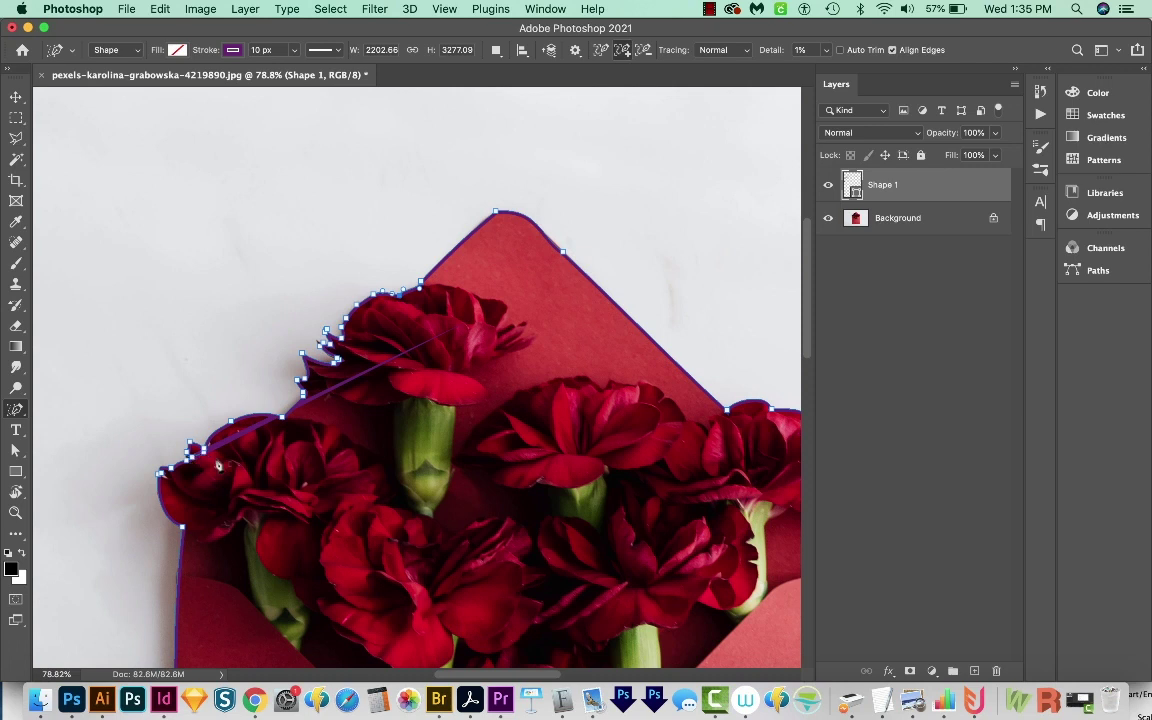
Adjust the path handle beside the dark petal tip on the left carnation, and delete the extra anchor point there.
{"action": "left_click_drag", "start_coordinate": [16, 450], "coordinate": [48, 464]}
{"action": "left_click", "coordinate": [89, 464]}
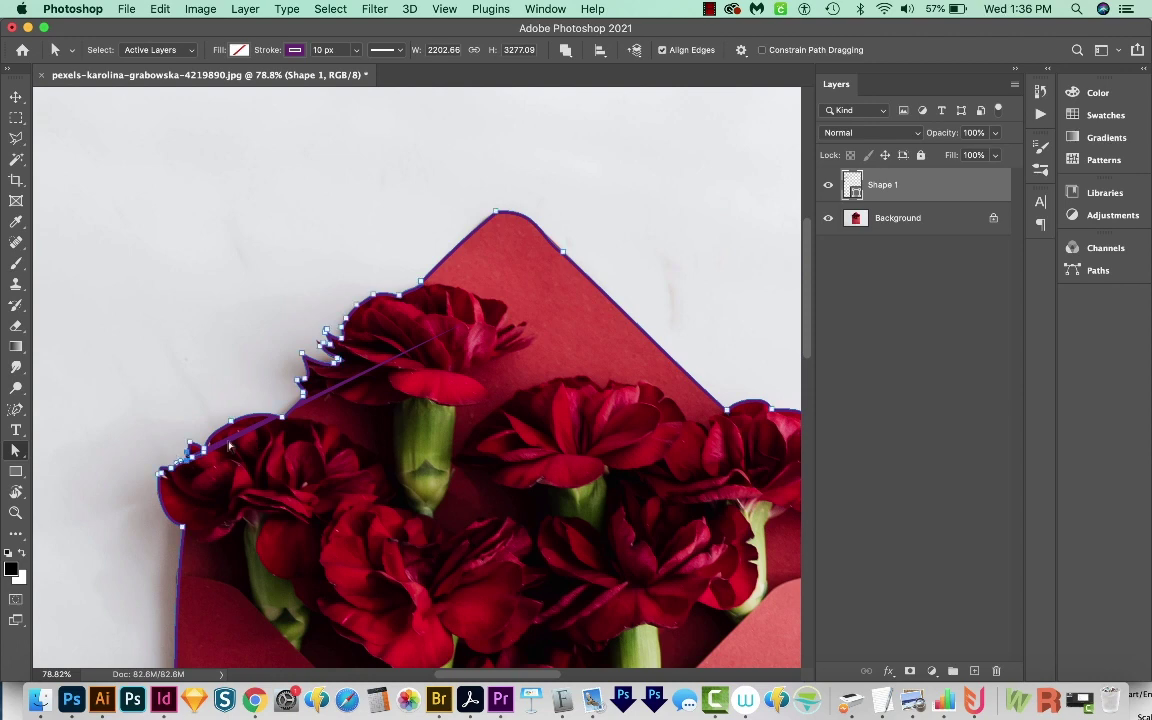
{"action": "mouse_move", "coordinate": [204, 454]}
{"action": "left_mouse_down"}
{"action": "mouse_move", "coordinate": [195, 470]}
{"action": "mouse_move", "coordinate": [249, 419]}
{"action": "mouse_move", "coordinate": [630, 205]}
{"action": "mouse_move", "coordinate": [285, 212]}
{"action": "mouse_move", "coordinate": [424, 167]}
{"action": "mouse_move", "coordinate": [352, 133]}
{"action": "mouse_move", "coordinate": [364, 119]}
{"action": "left_mouse_up"}
{"action": "key", "text": "super+space"}
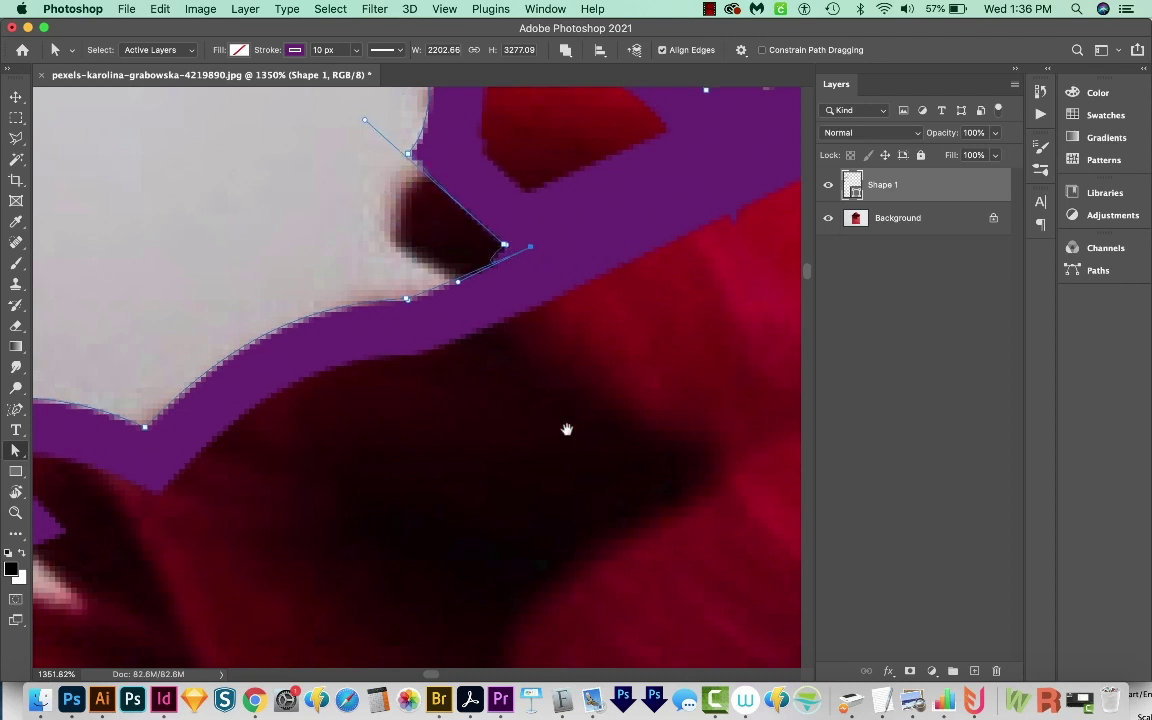
{"action": "scroll", "coordinate": [566, 427], "scroll_direction": "up", "scroll_amount": 5}
{"action": "scroll", "coordinate": [566, 427], "scroll_direction": "right", "scroll_amount": 7}
{"action": "key", "text": "p"}
{"action": "left_click", "coordinate": [208, 440]}
{"action": "left_click", "coordinate": [180, 437]}
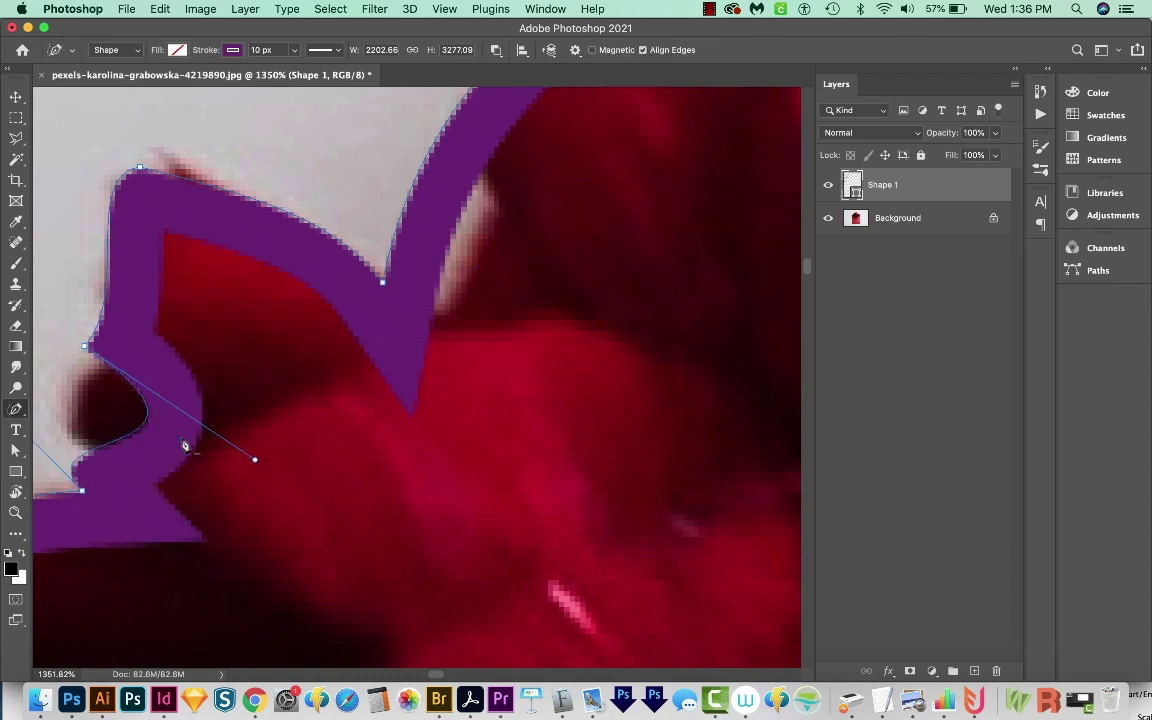
Reshape the path around the dark petal tip by repositioning the adjoining direction handle and the anchor point below it.
{"action": "key", "text": "a"}
{"action": "mouse_move", "coordinate": [256, 461]}
{"action": "left_mouse_down"}
{"action": "mouse_move", "coordinate": [175, 445]}
{"action": "mouse_move", "coordinate": [90, 383]}
{"action": "left_mouse_up"}
{"action": "left_click_drag", "start_coordinate": [82, 490], "coordinate": [129, 482]}
Examine the traced outline along the lower edges of the envelope and around the flowers.
{"action": "key", "text": "super+minus"}
{"action": "key", "text": "super+minus"}
{"action": "key", "text": "super+minus"}
{"action": "key", "text": "super+minus"}
{"action": "key", "text": "super+minus"}
{"action": "key", "text": "super+minus"}
{"action": "key", "text": "super+minus"}
{"action": "key", "text": "super+minus"}
{"action": "key", "text": "super+minus"}
{"action": "key", "text": "super+minus"}
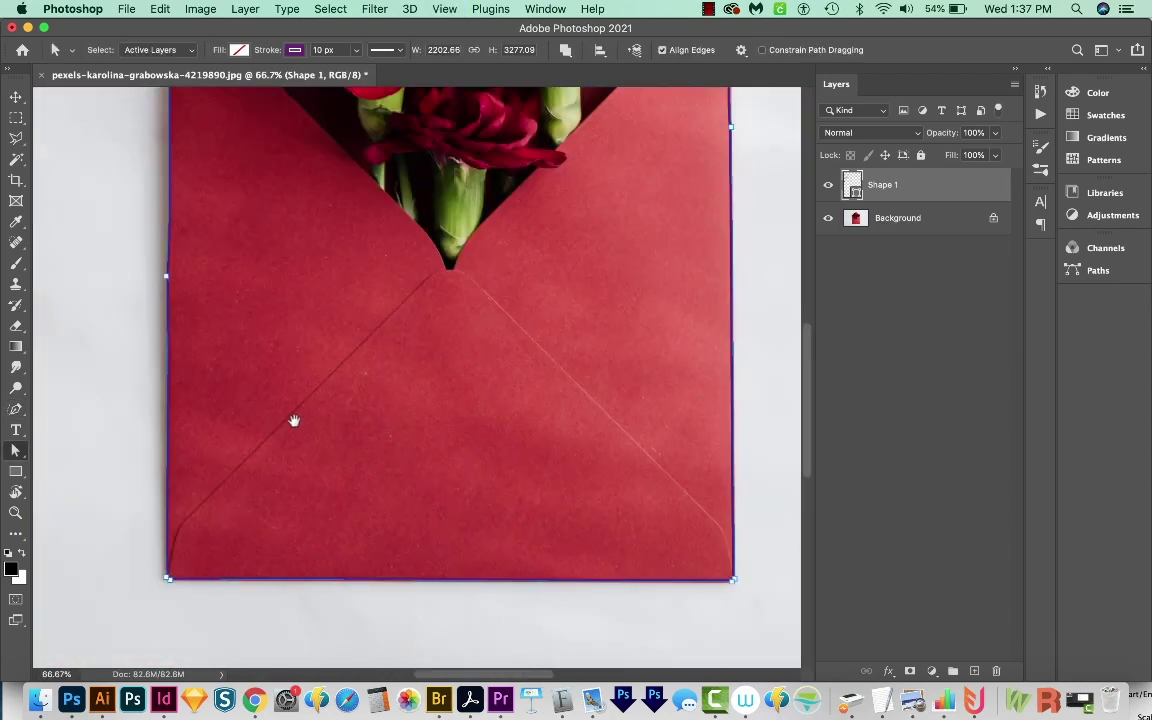
{"action": "left_click_drag", "start_coordinate": [293, 421], "coordinate": [273, 403]}
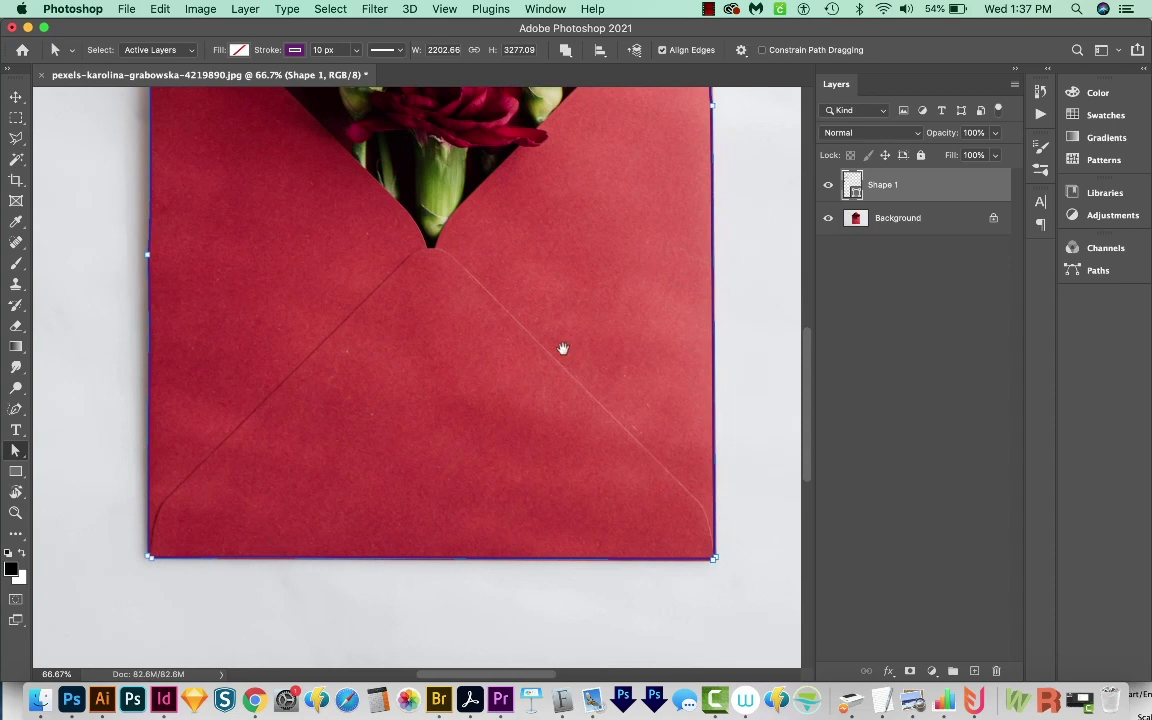
{"action": "scroll", "coordinate": [563, 348], "scroll_direction": "up", "scroll_amount": 10}
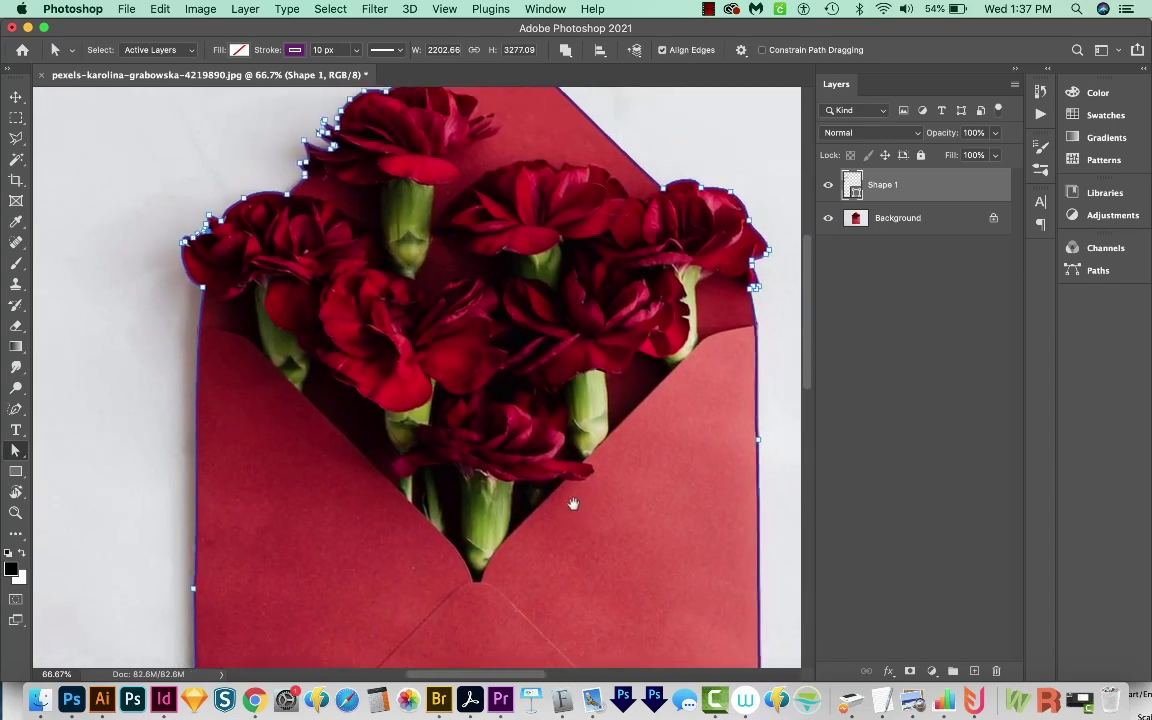
{"action": "left_click_drag", "start_coordinate": [573, 504], "coordinate": [587, 537]}
Move the anchor point where the left carnation meets the envelope's side onto the petal's lower edge.
{"action": "key", "text": "z"}
{"action": "left_click_drag", "start_coordinate": [177, 311], "coordinate": [332, 245]}
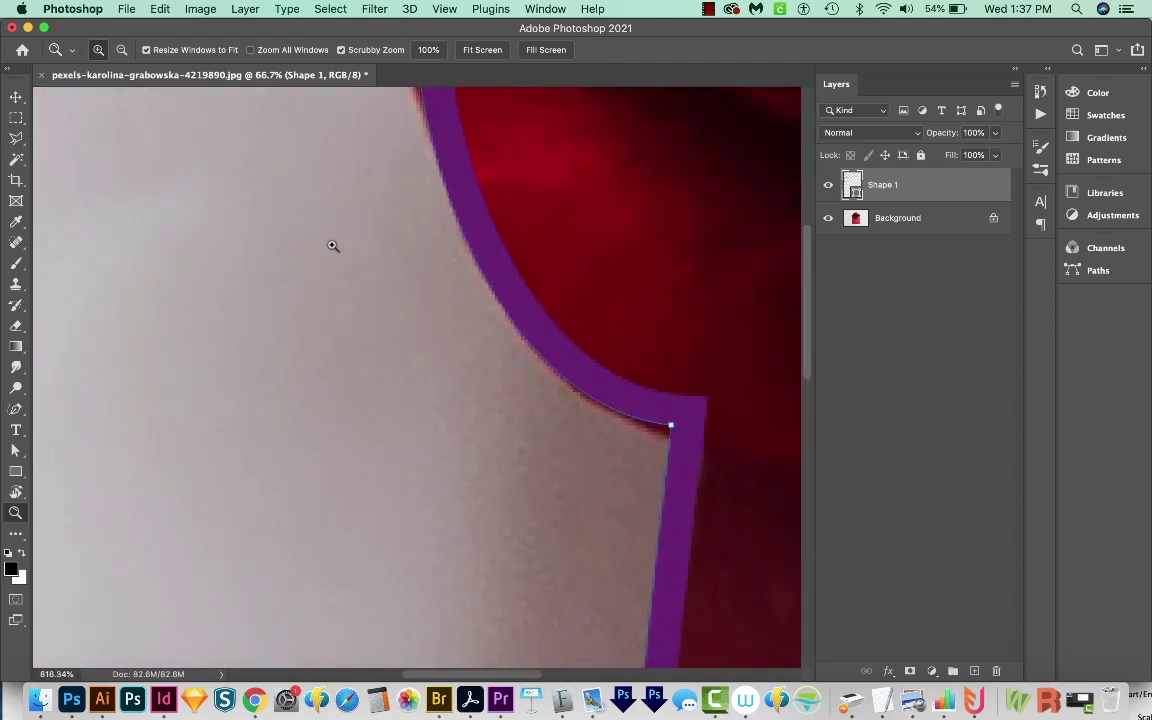
{"action": "left_click_drag", "start_coordinate": [622, 285], "coordinate": [542, 401]}
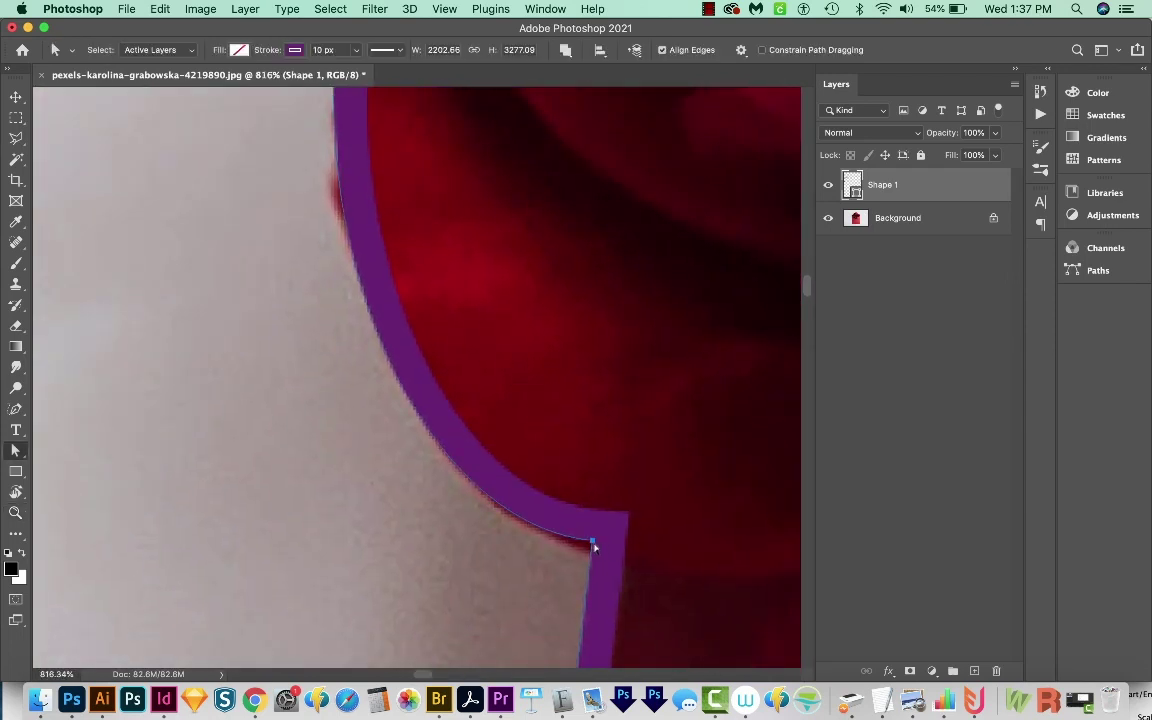
{"action": "left_click_drag", "start_coordinate": [596, 545], "coordinate": [591, 554]}
Reposition the anchor point in the notch between the curled petal tip and the outer petal of the left carnation.
{"action": "left_click_drag", "start_coordinate": [526, 445], "coordinate": [557, 710]}
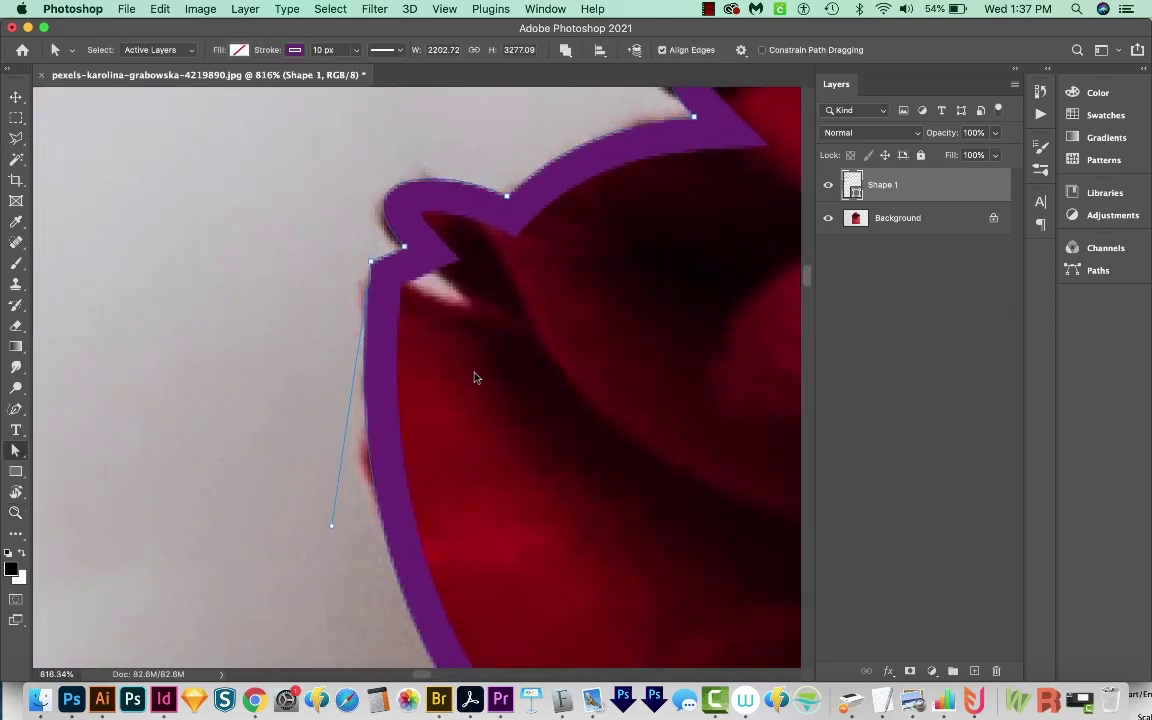
{"action": "left_click_drag", "start_coordinate": [476, 375], "coordinate": [280, 362]}
{"action": "left_click", "coordinate": [210, 246]}
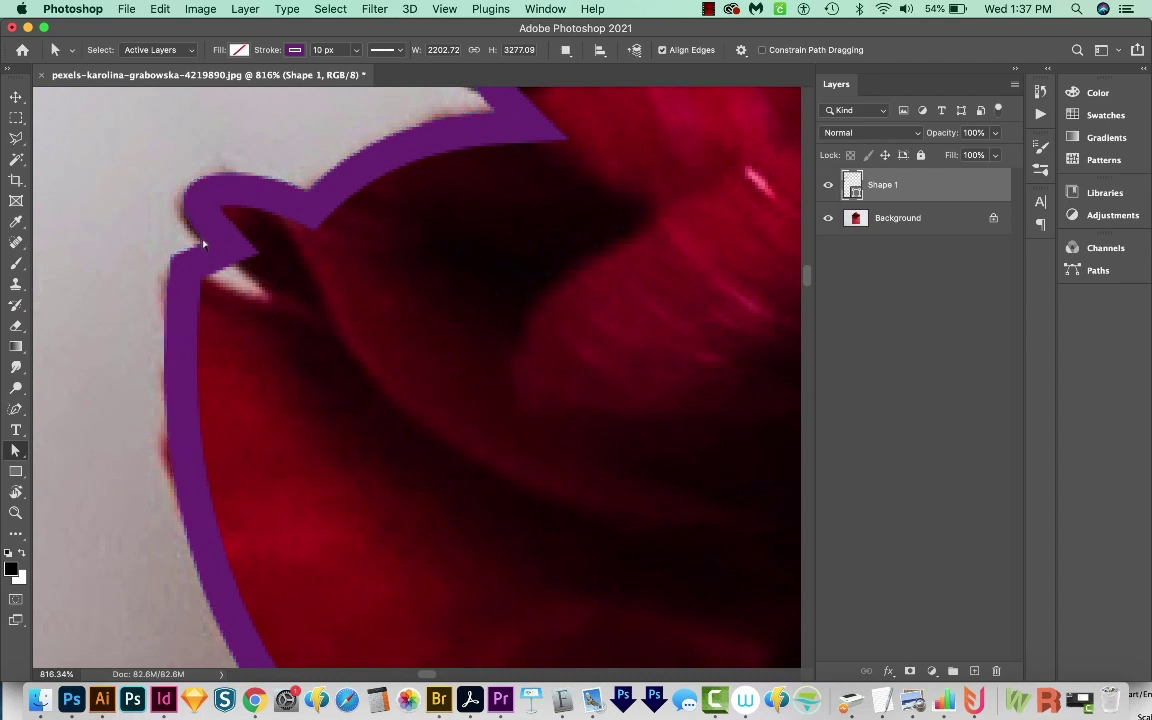
{"action": "left_click", "coordinate": [203, 244]}
{"action": "left_click_drag", "start_coordinate": [206, 244], "coordinate": [262, 294]}
{"action": "key", "text": "super+1"}
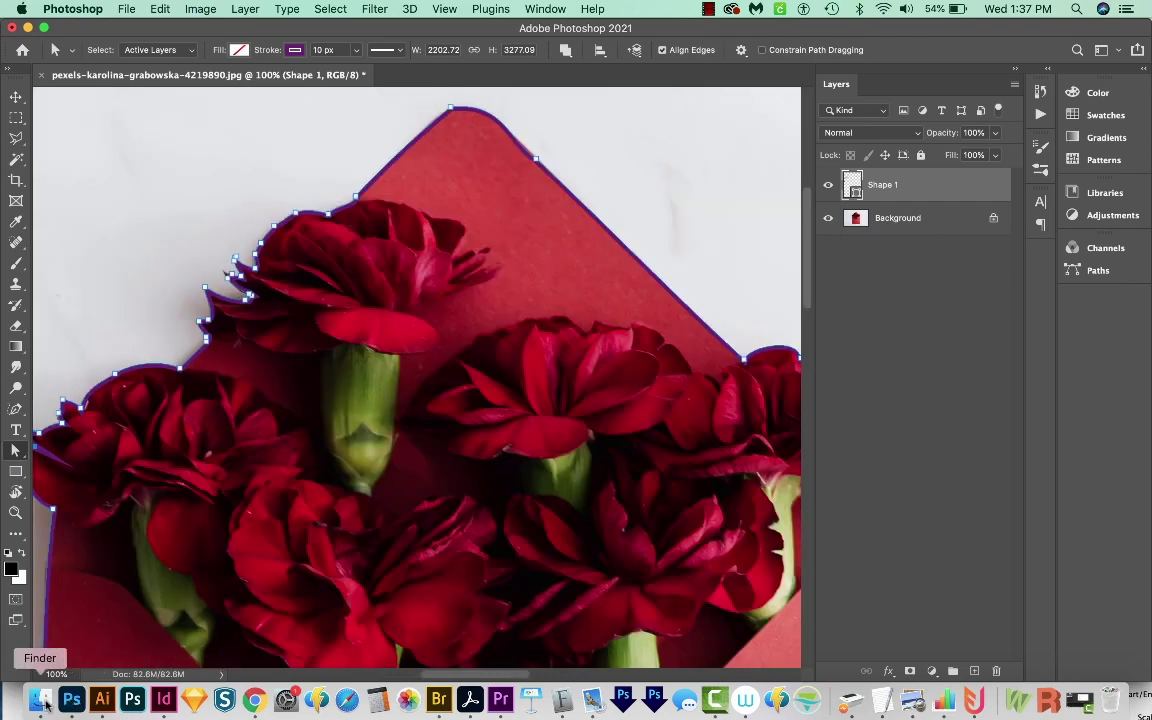
Switch to Finder and open the pexels-dominika-roseclay-894751 carnation image in Photoshop.
{"action": "left_click", "coordinate": [40, 700]}
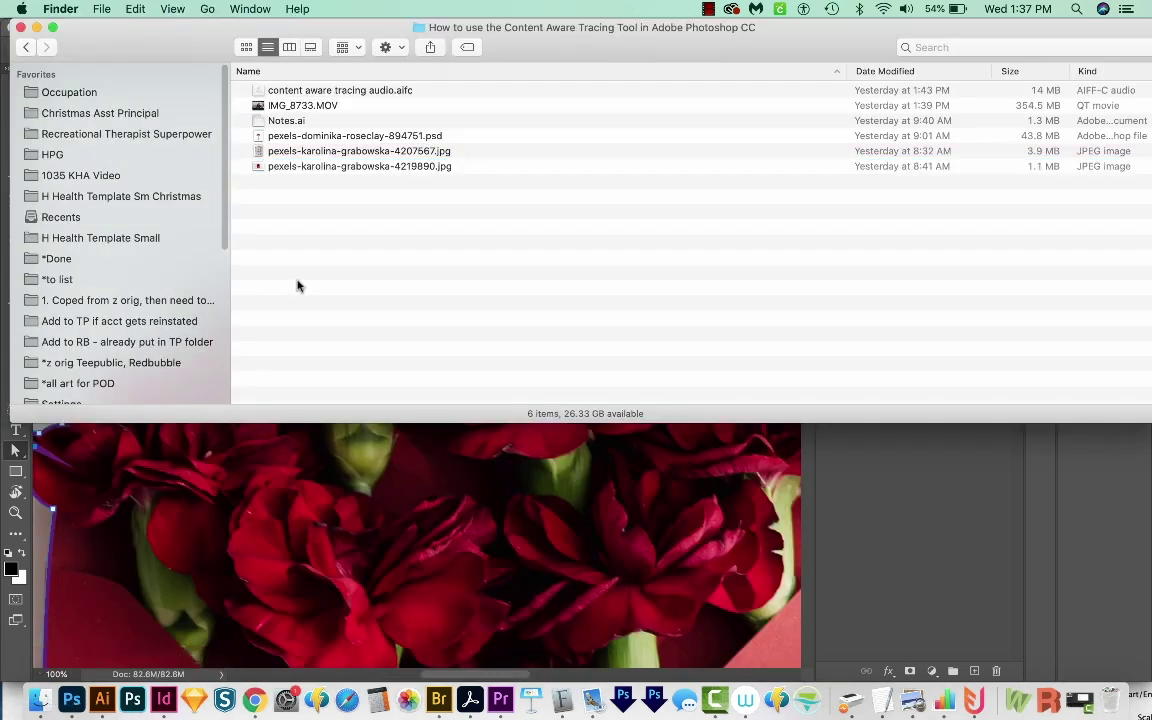
{"action": "left_click", "coordinate": [306, 150]}
{"action": "left_click", "coordinate": [258, 138]}
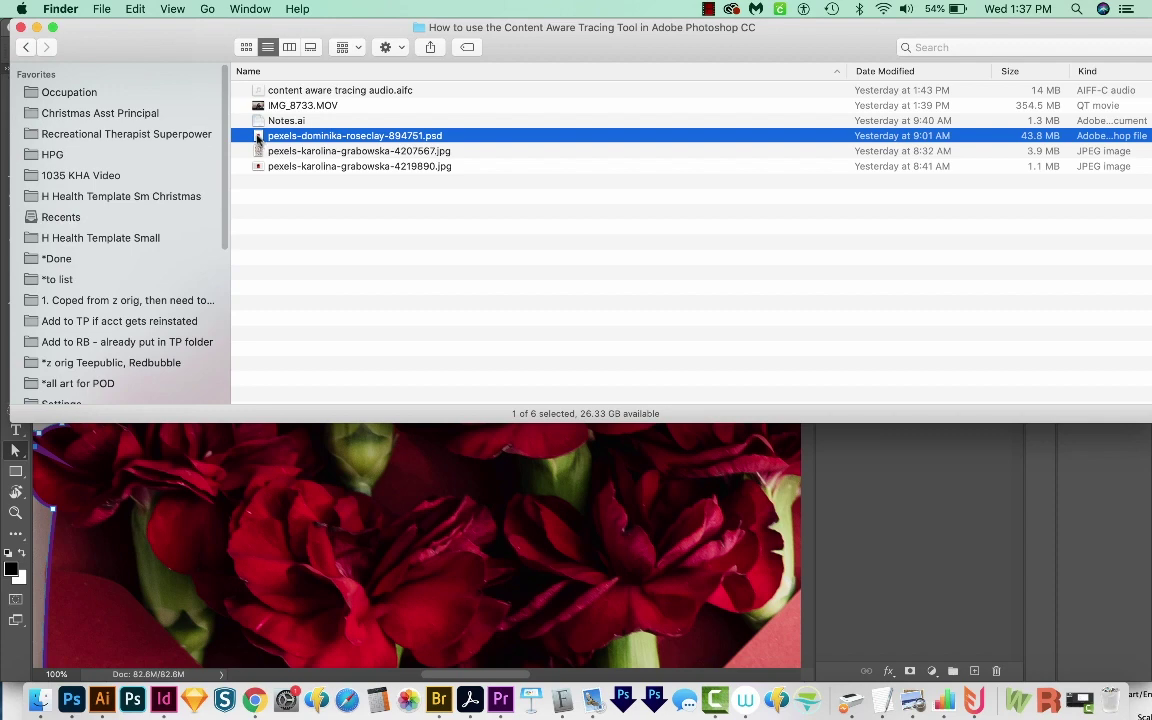
{"action": "left_click_drag", "start_coordinate": [258, 138], "coordinate": [72, 702]}
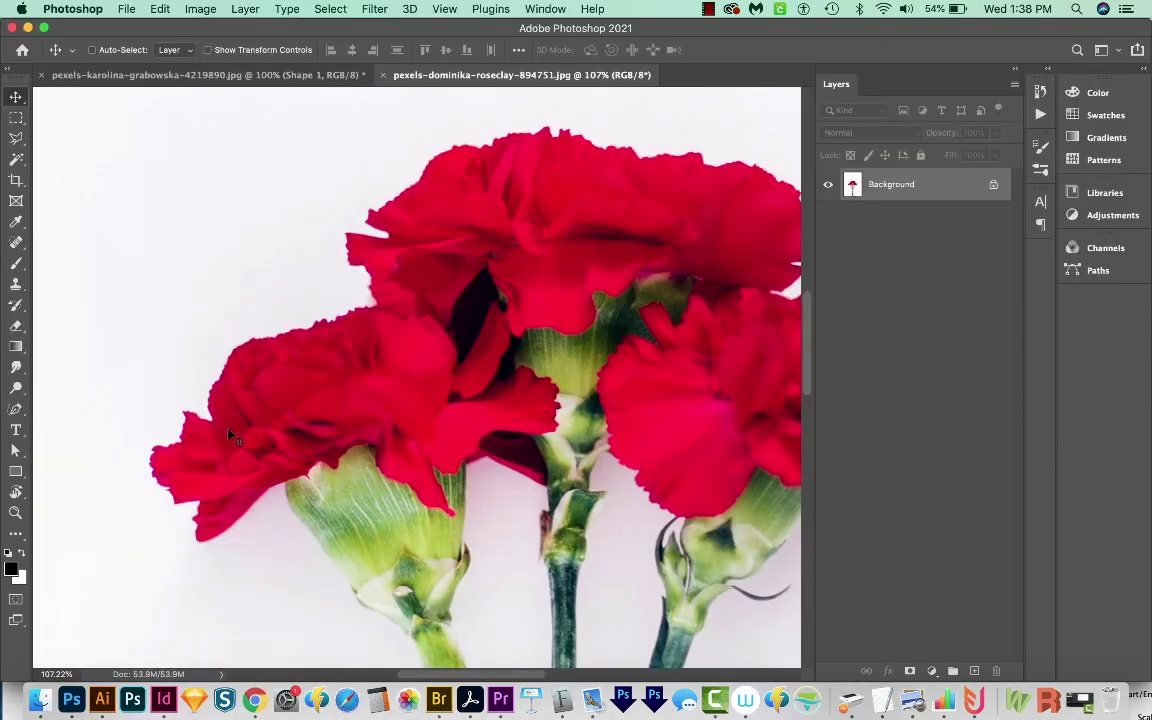
Trace the upper outline of the left and middle carnations as a shape with the Content-Aware Tracing Tool.
{"action": "left_click", "coordinate": [15, 409]}
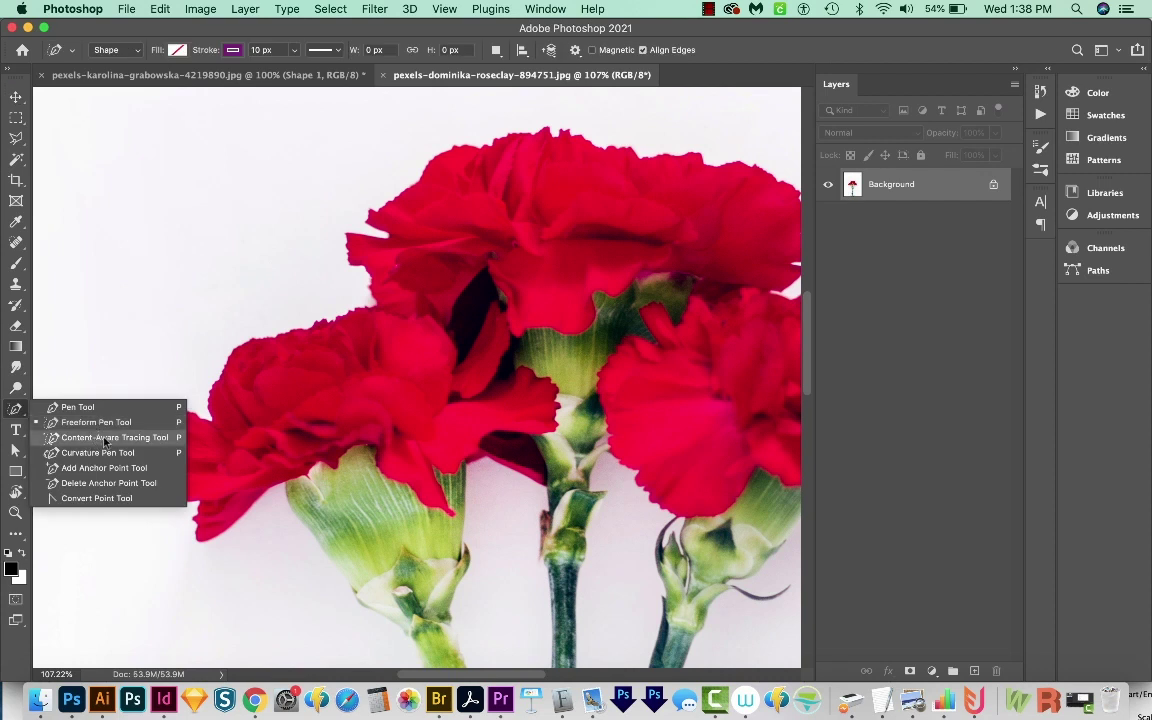
{"action": "left_click", "coordinate": [104, 438]}
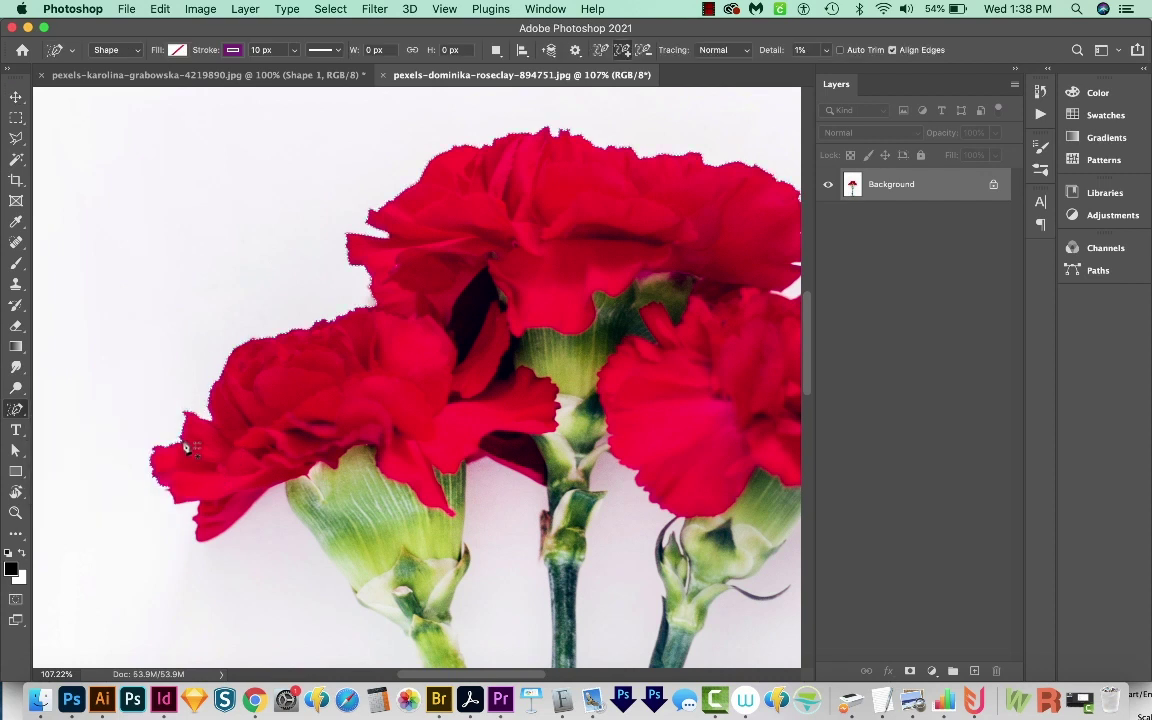
{"action": "left_click", "coordinate": [186, 449]}
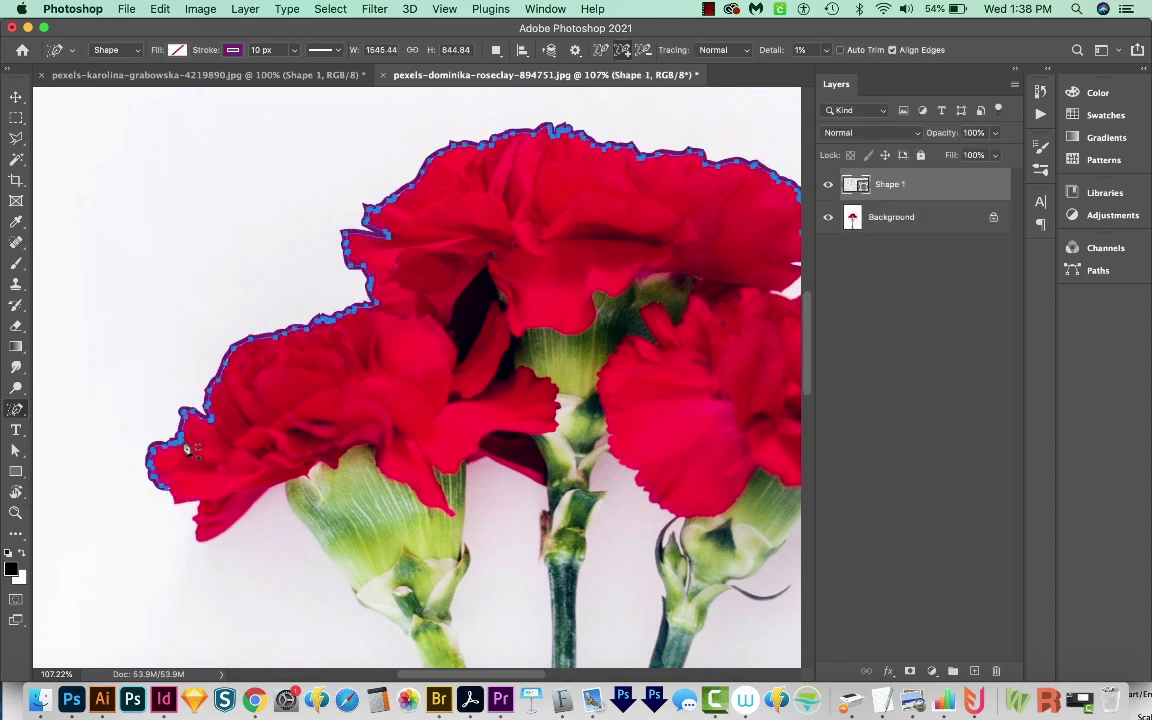
Enable Auto Trim and extend the traced shape around the outer petals of the right carnation.
{"action": "scroll", "coordinate": [431, 506], "scroll_direction": "right", "scroll_amount": 5}
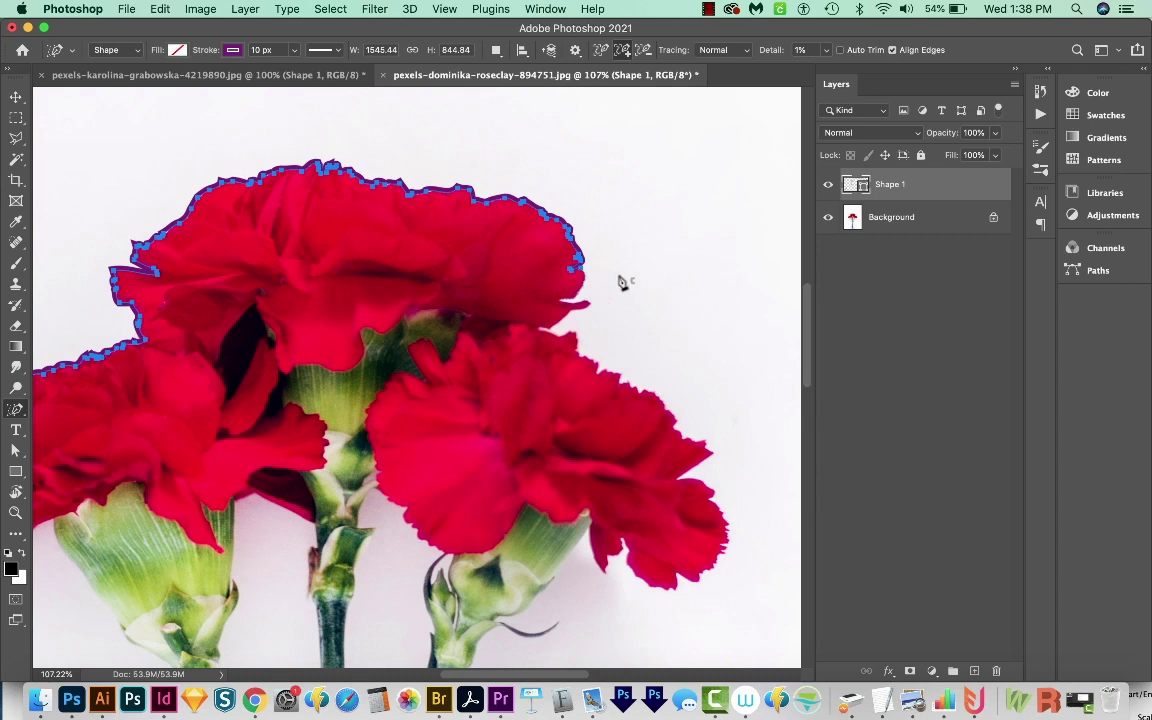
{"action": "left_click", "coordinate": [841, 50]}
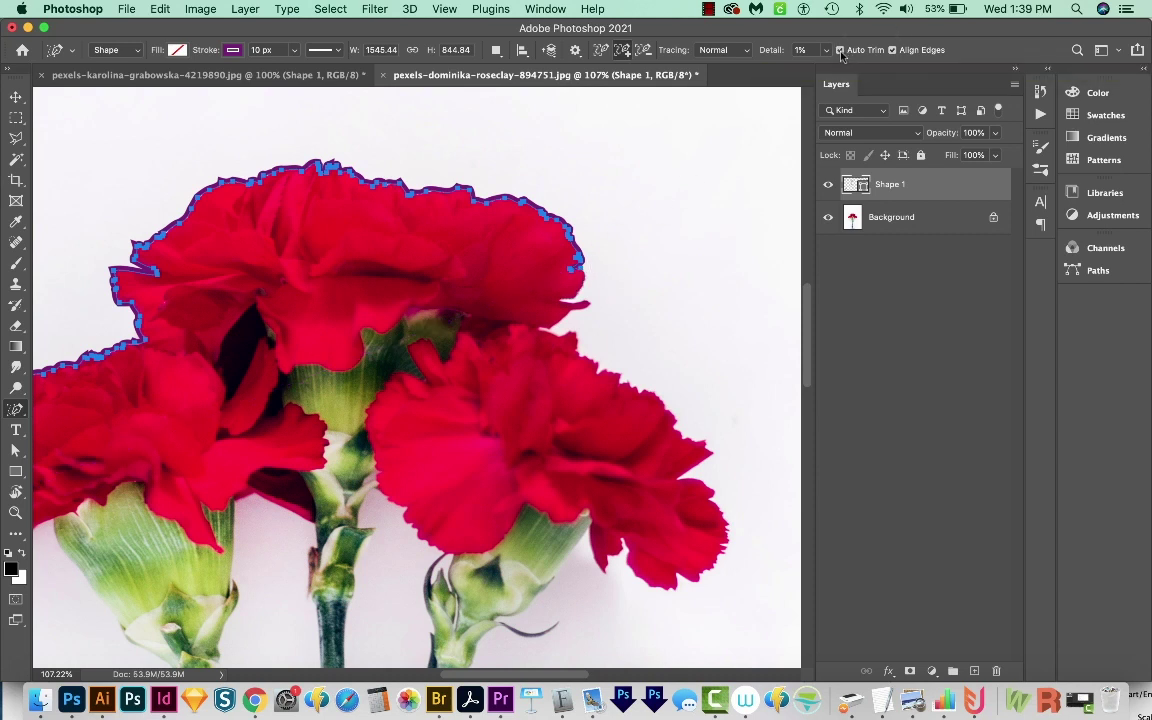
{"action": "left_click", "coordinate": [584, 283]}
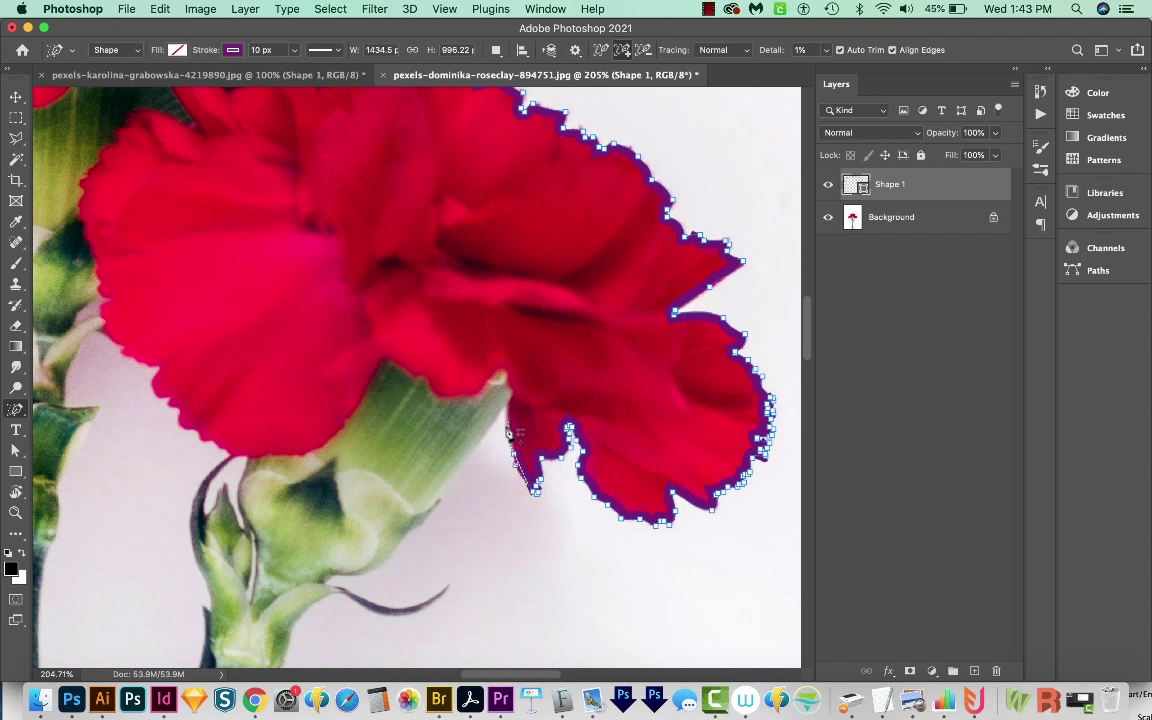
{"action": "double_click", "coordinate": [510, 430]}
Set the tracing detail to 79% and extend the path up the petal edge to the right carnation's green base.
{"action": "left_click", "coordinate": [826, 51]}
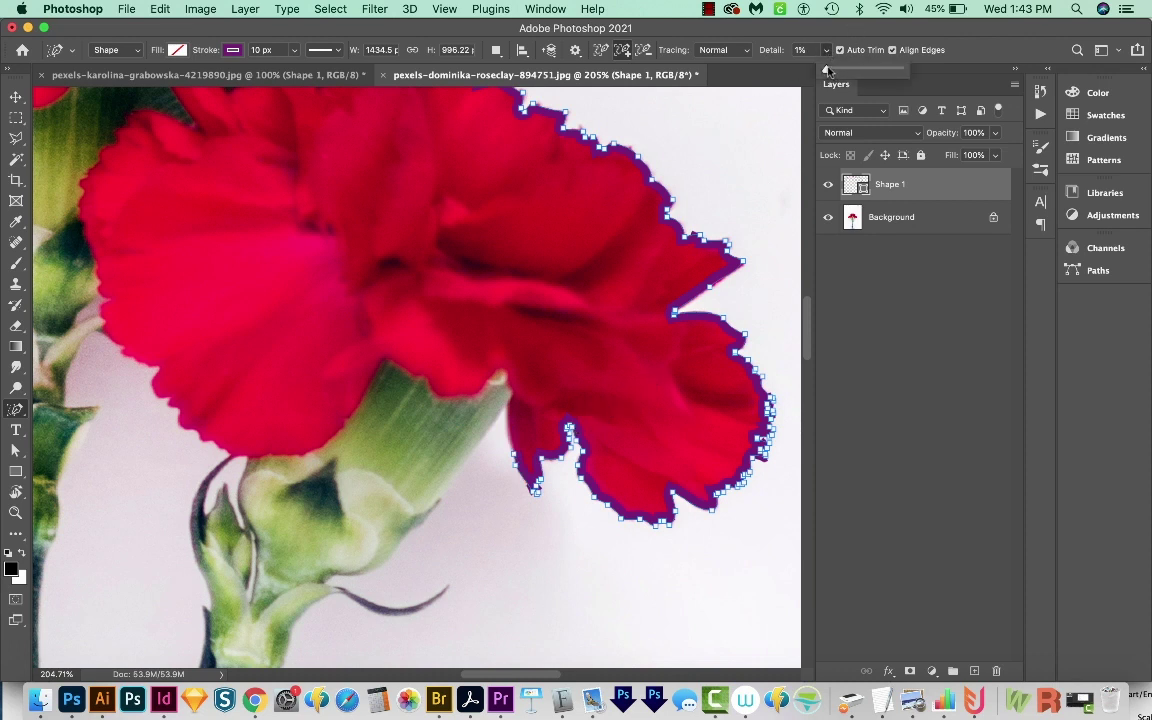
{"action": "left_click_drag", "start_coordinate": [826, 70], "coordinate": [884, 60]}
{"action": "left_click", "coordinate": [508, 412]}
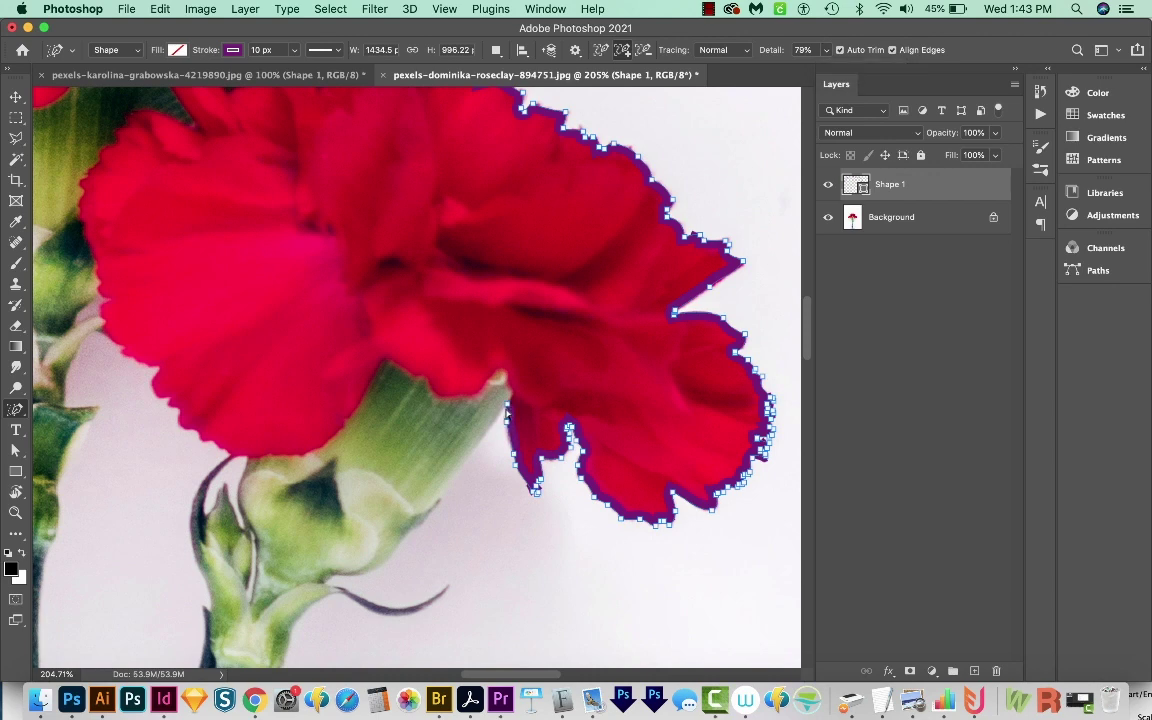
Extend the traced path along the boundary between the right carnation's petals and its green base.
{"action": "left_click_drag", "start_coordinate": [360, 558], "coordinate": [489, 337]}
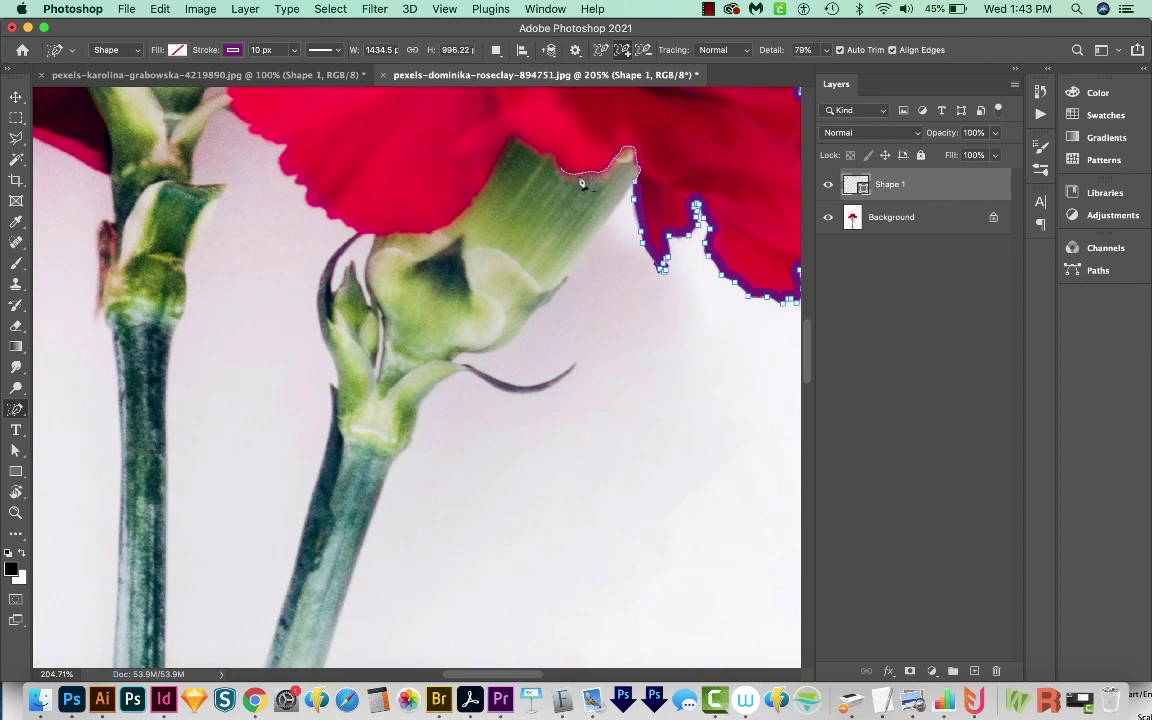
{"action": "left_click_drag", "start_coordinate": [583, 181], "coordinate": [562, 372]}
{"action": "left_click", "coordinate": [567, 381]}
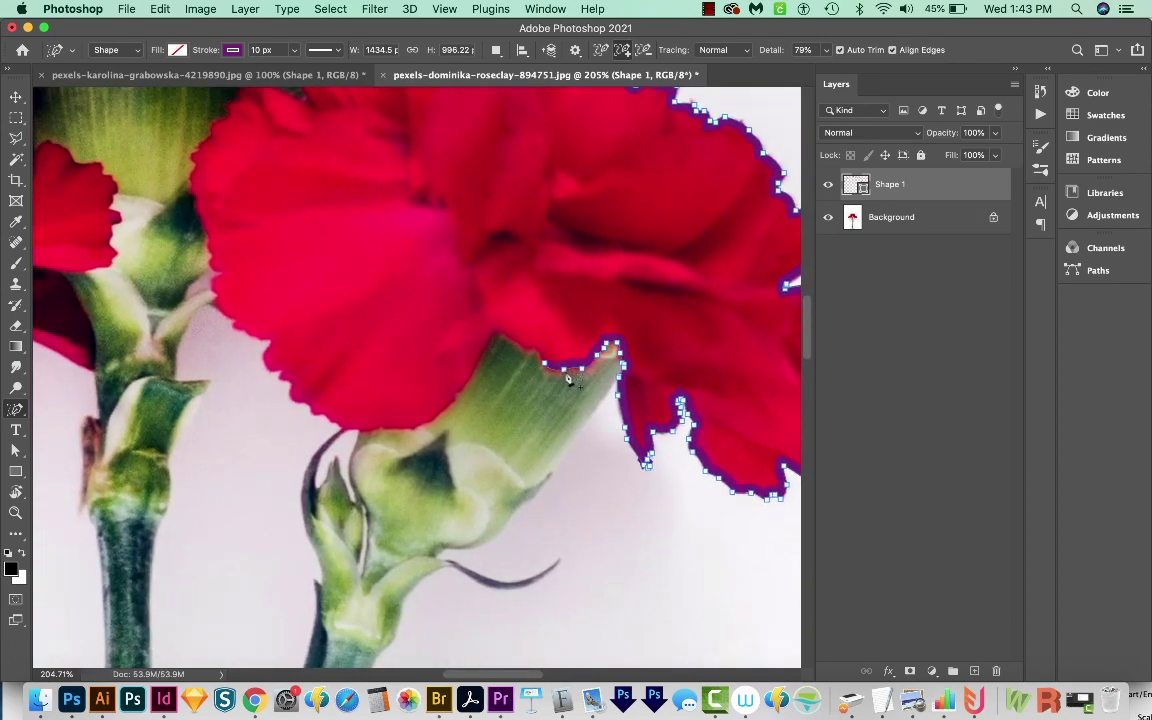
{"action": "left_click", "coordinate": [496, 340]}
{"action": "left_click", "coordinate": [496, 340]}
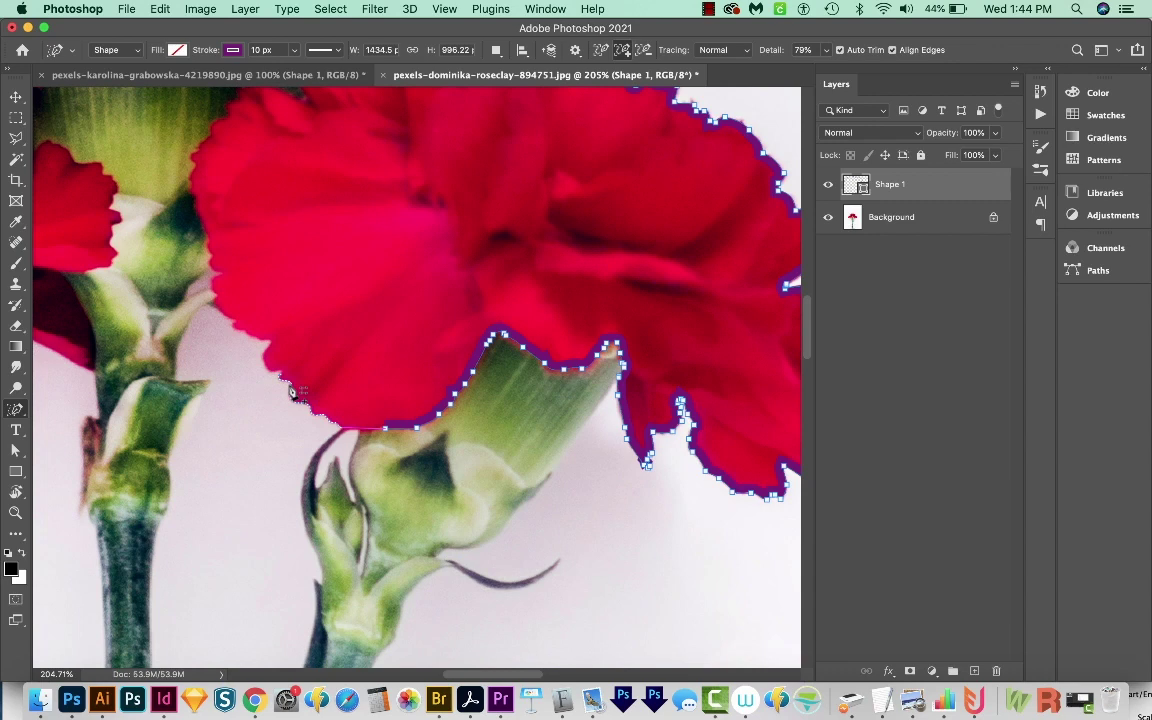
Continue the traced path around the right carnation's lower and left petals, and finish the path.
{"action": "left_click", "coordinate": [290, 388]}
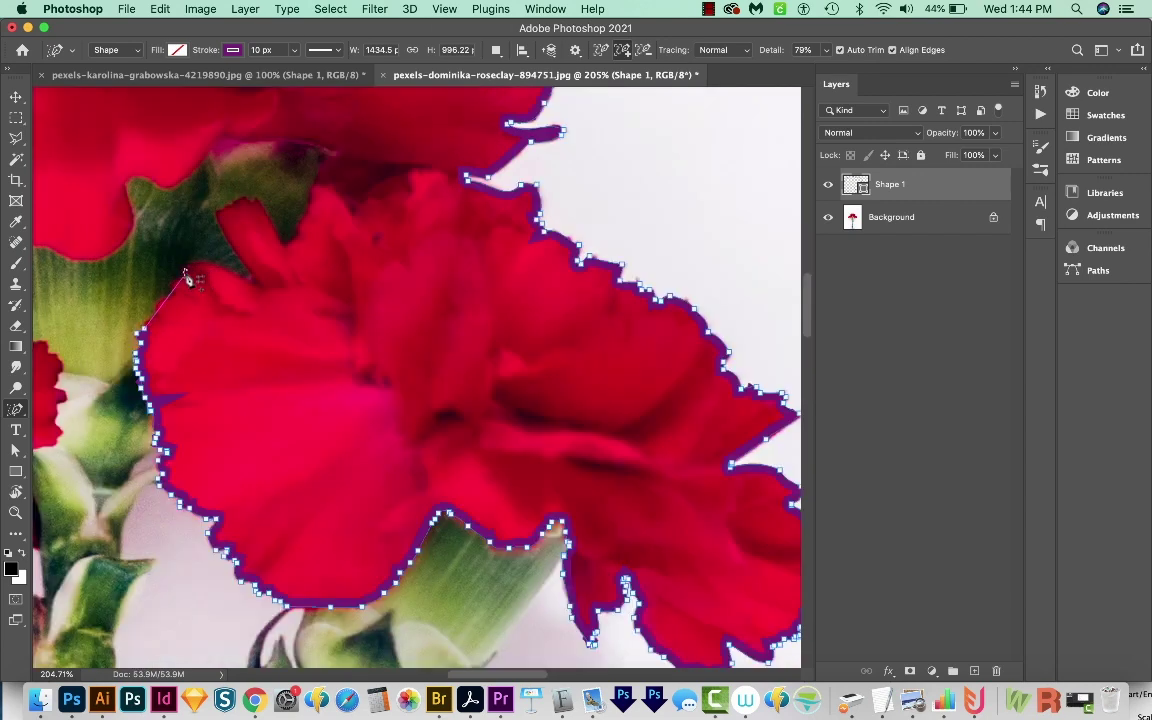
{"action": "left_click", "coordinate": [155, 320]}
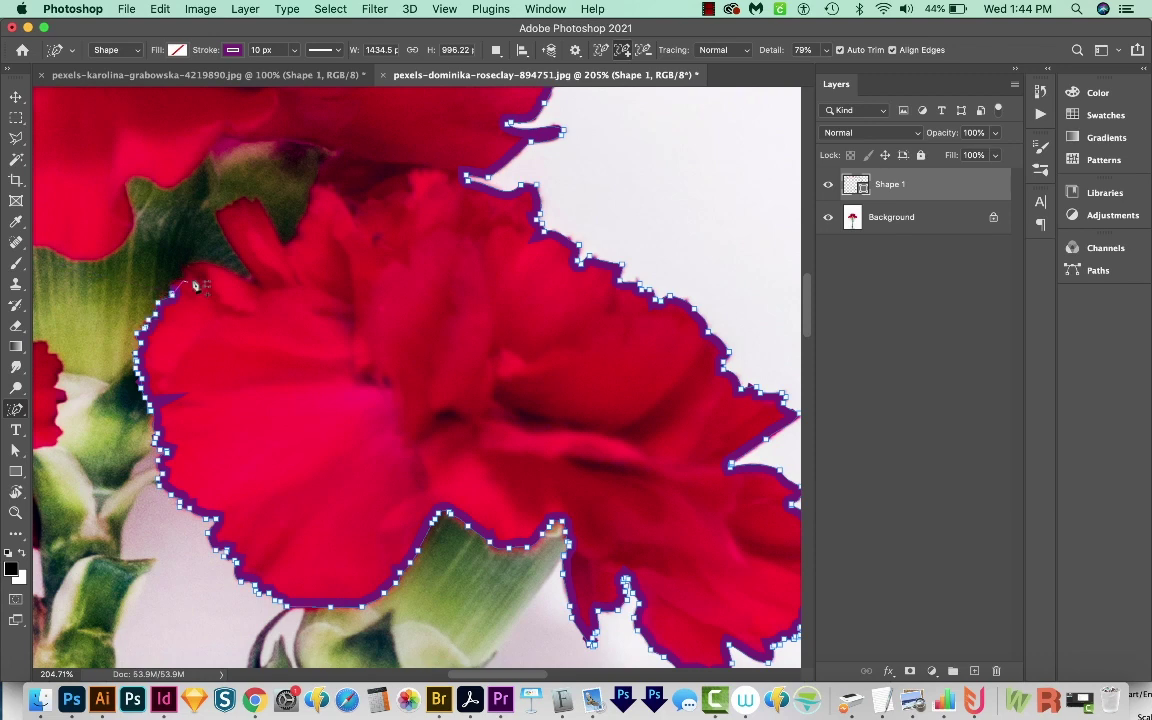
{"action": "key", "text": "Return"}
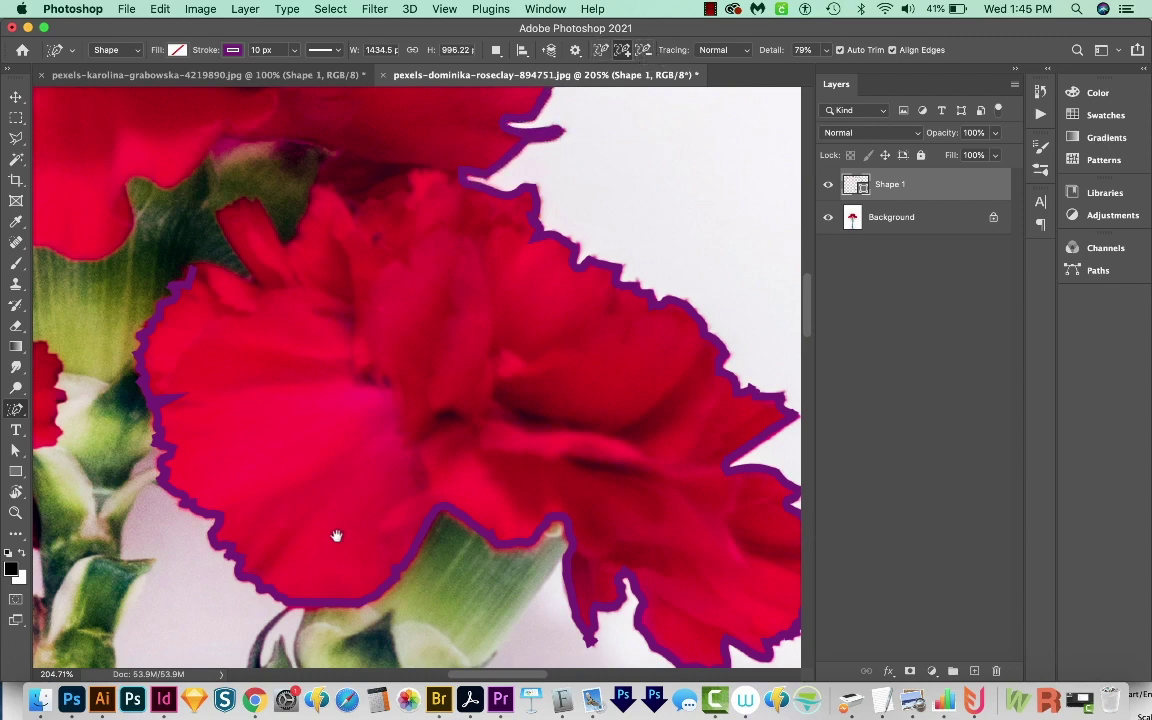
Trace the upper-left petals of the right carnation as a second shape, up to the middle carnation.
{"action": "left_click_drag", "start_coordinate": [334, 537], "coordinate": [345, 509]}
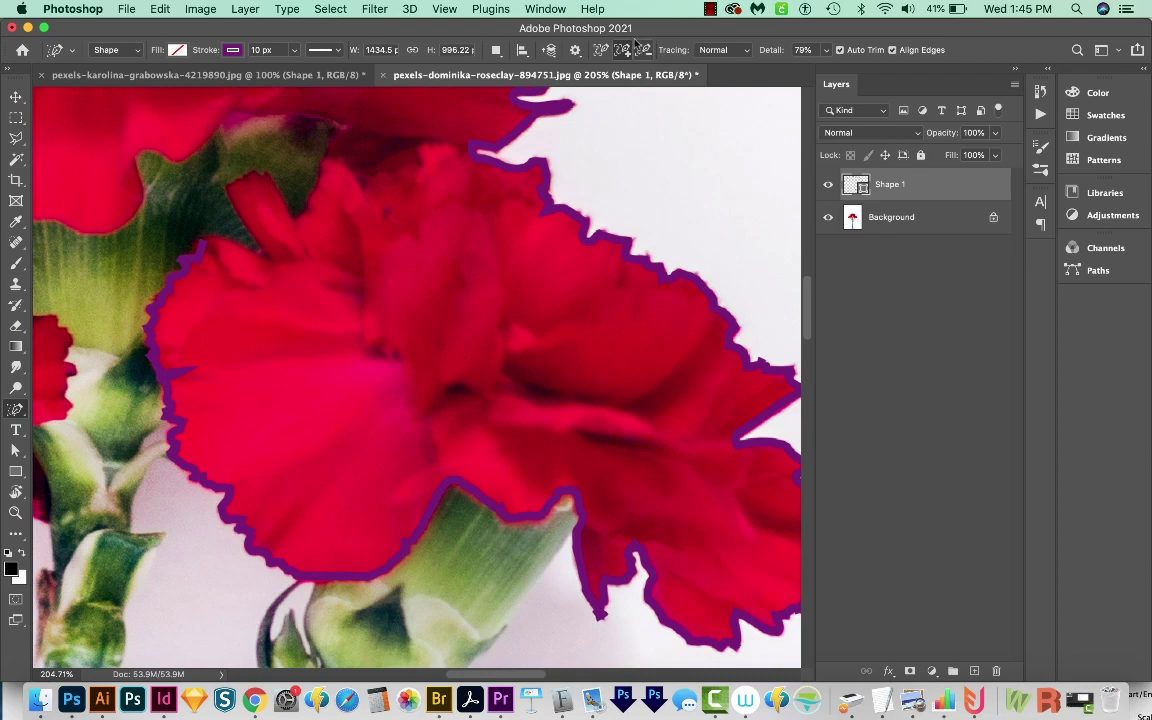
{"action": "key", "text": "super+minus"}
{"action": "key", "text": "super+minus"}
{"action": "key", "text": "super+minus"}
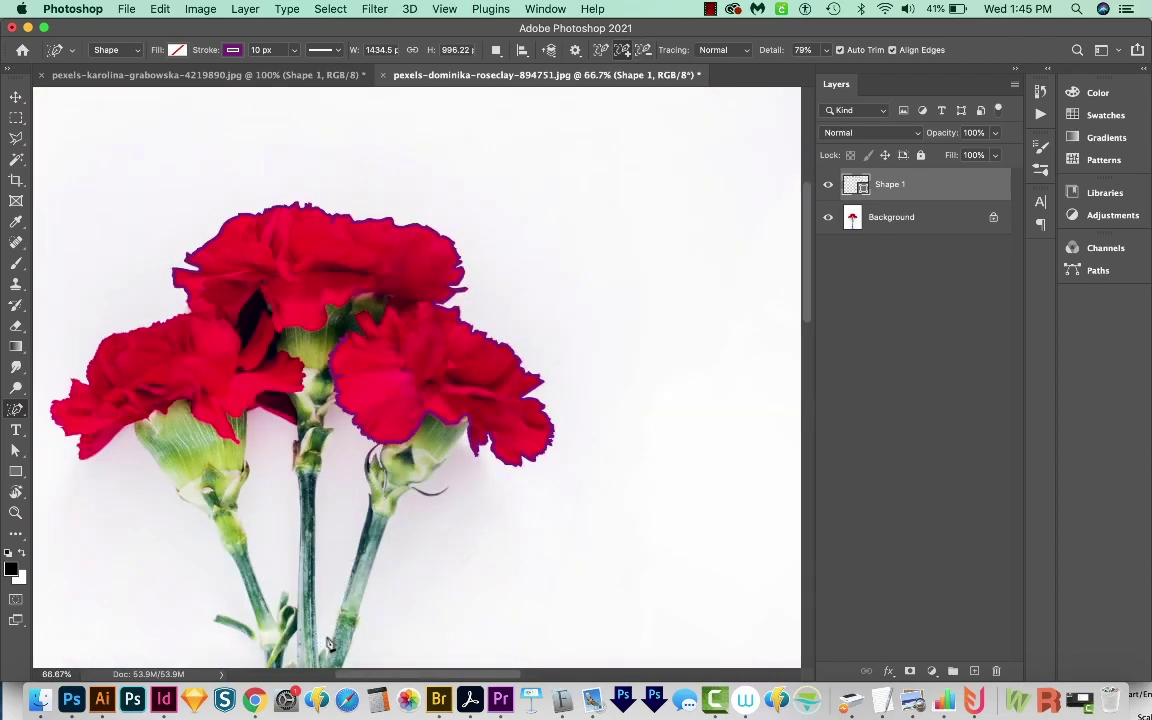
{"action": "left_click_drag", "start_coordinate": [265, 501], "coordinate": [332, 493]}
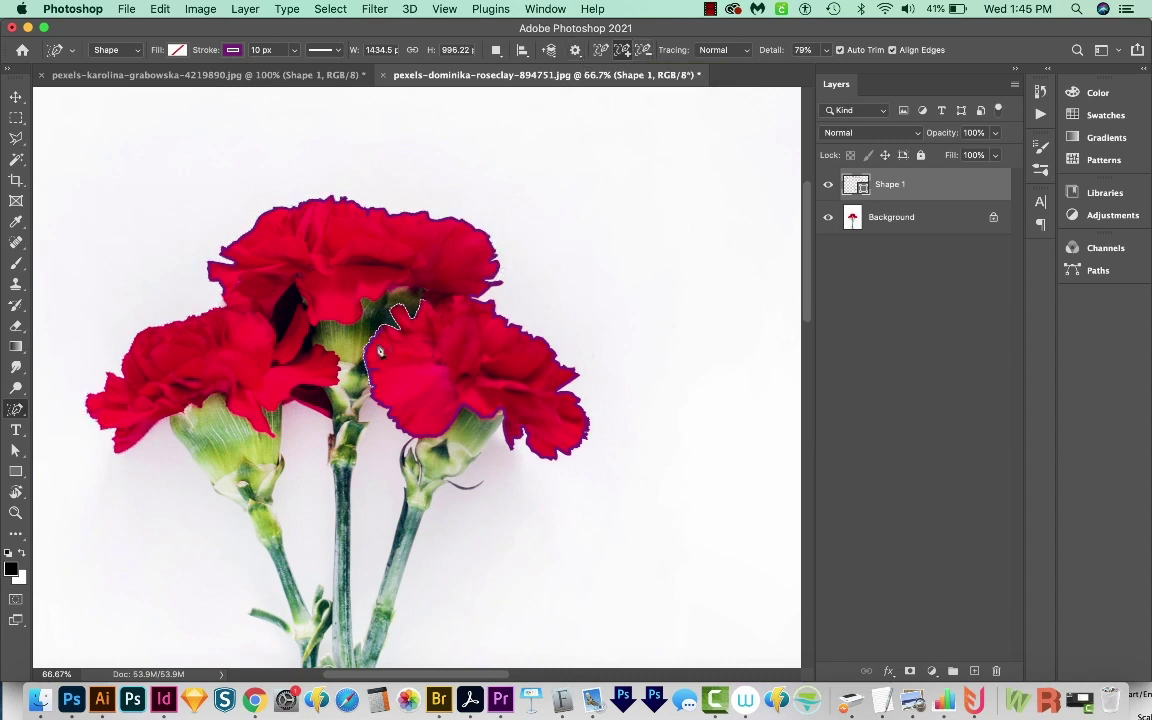
{"action": "left_click", "coordinate": [393, 309]}
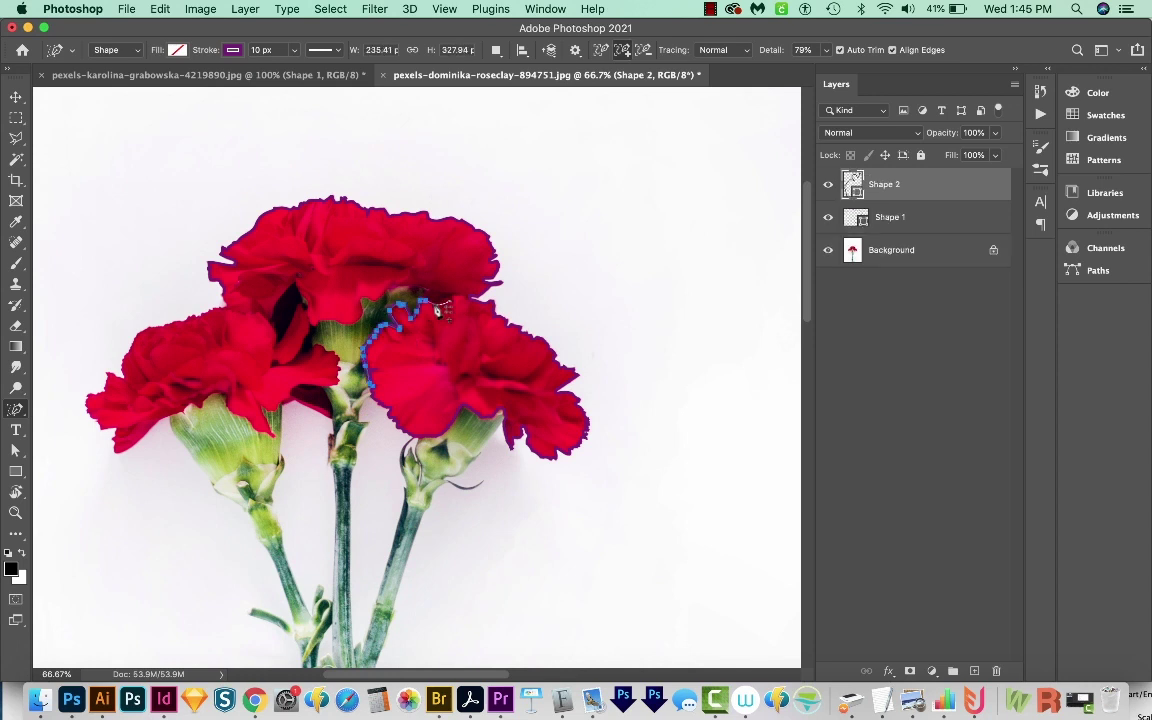
{"action": "left_click", "coordinate": [433, 292]}
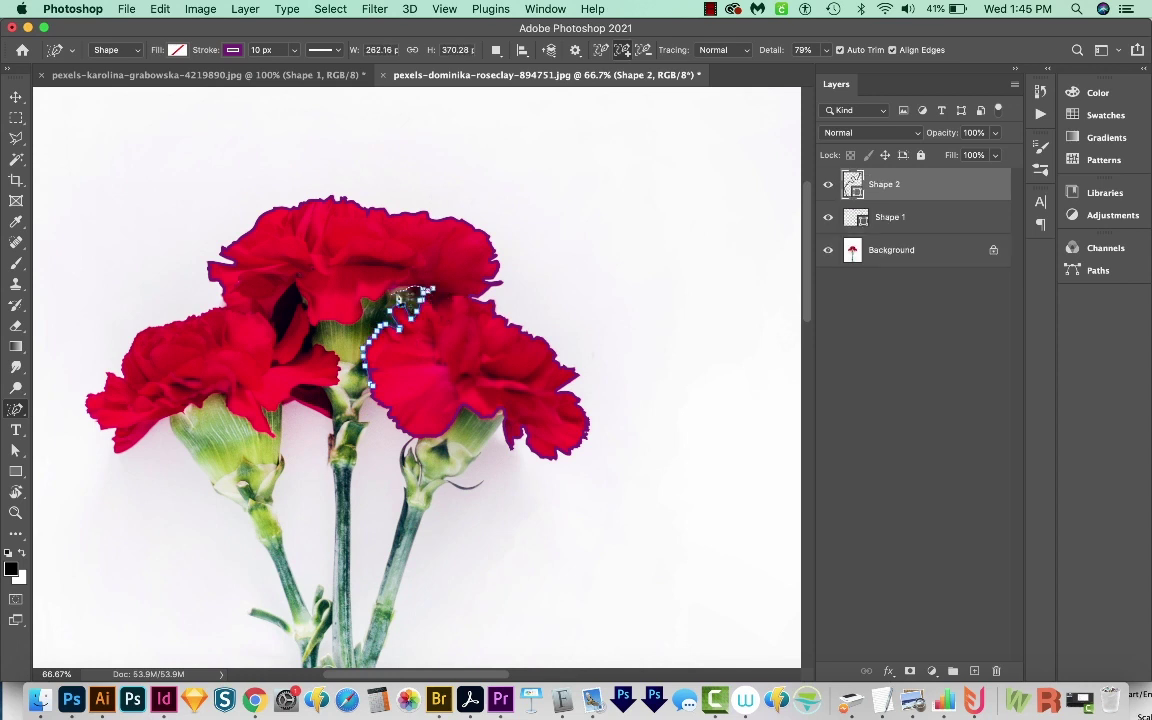
Extend the second shape along the underside of the middle carnation and the dark gap beside the left carnation.
{"action": "left_click", "coordinate": [394, 293]}
{"action": "left_click", "coordinate": [364, 300]}
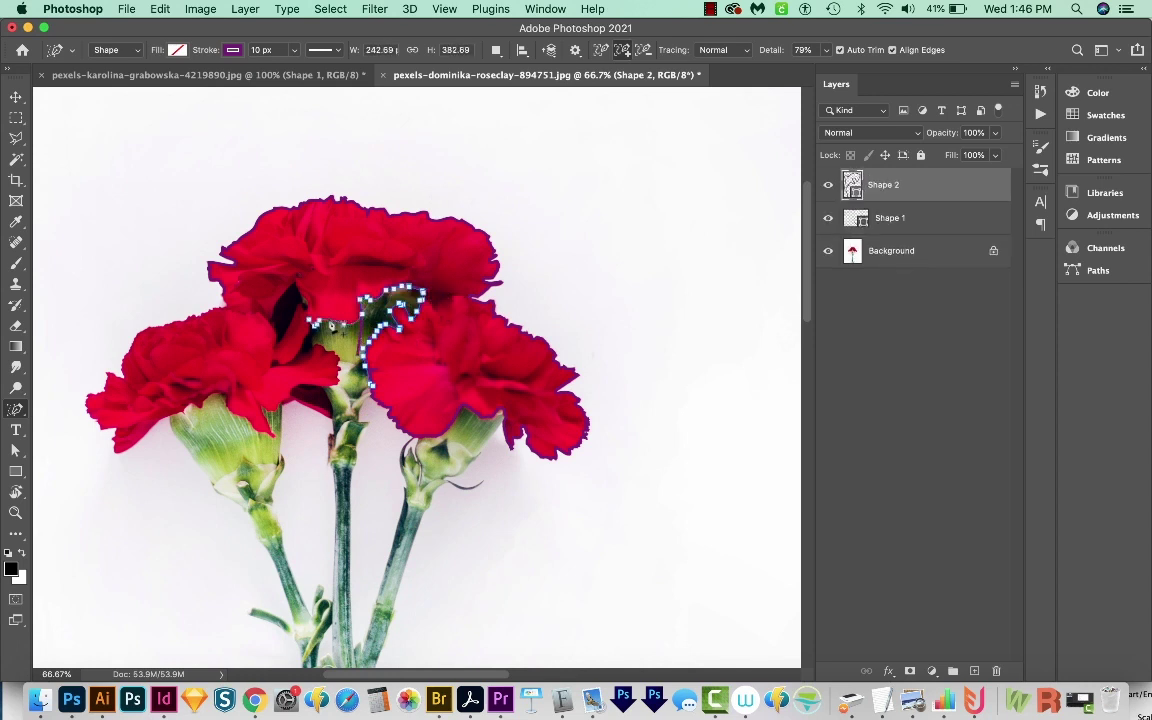
{"action": "left_click", "coordinate": [331, 326]}
{"action": "left_click", "coordinate": [307, 306]}
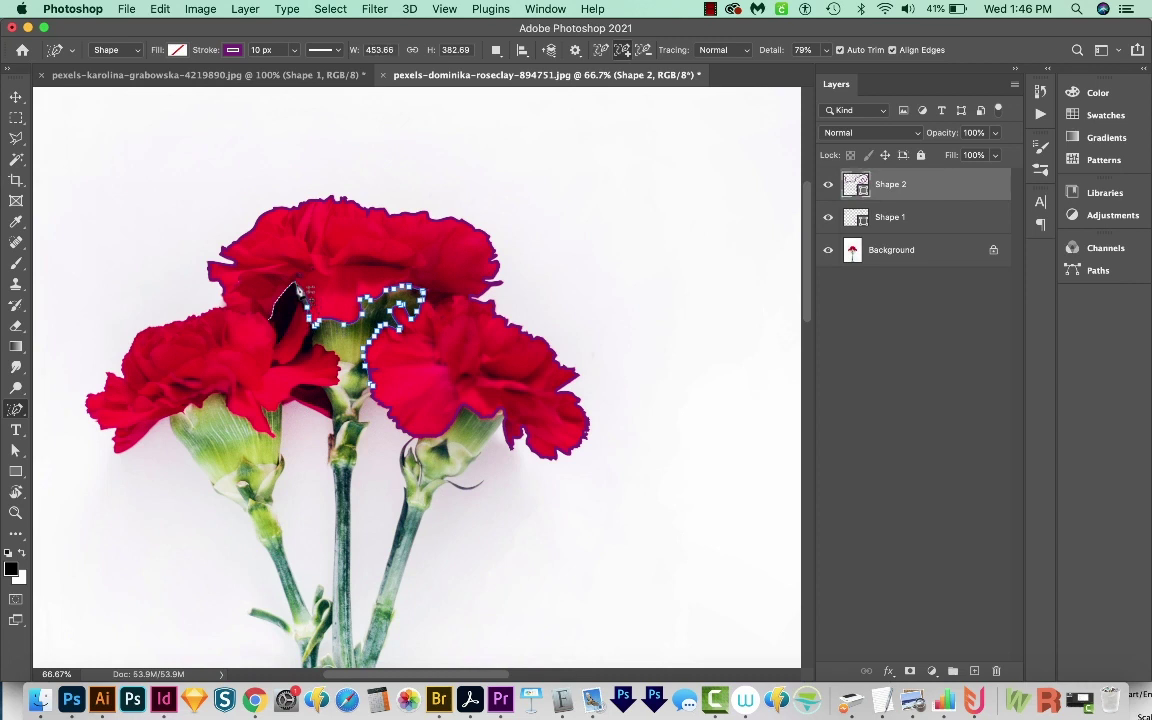
{"action": "left_click", "coordinate": [298, 292]}
{"action": "left_click", "coordinate": [275, 324]}
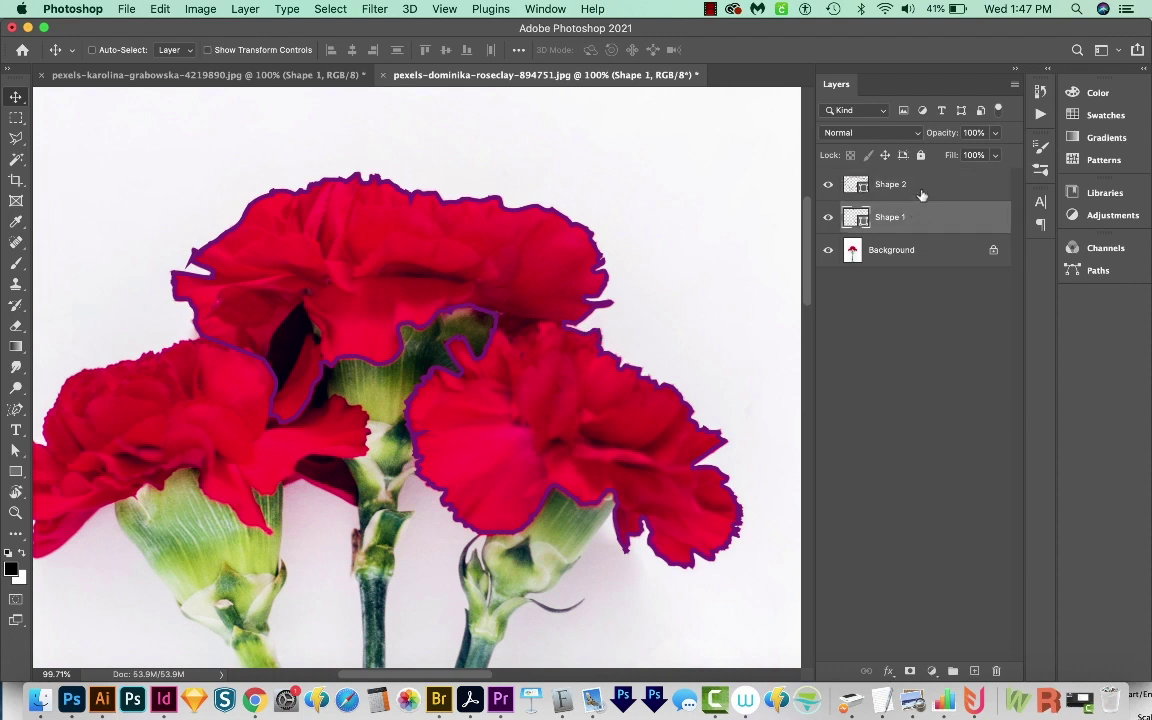
Select both traced shape layers, load their outline as a selection, and make the Background layer active.
{"action": "left_click", "coordinate": [898, 188]}
{"action": "left_click", "coordinate": [884, 221], "text": "shift"}
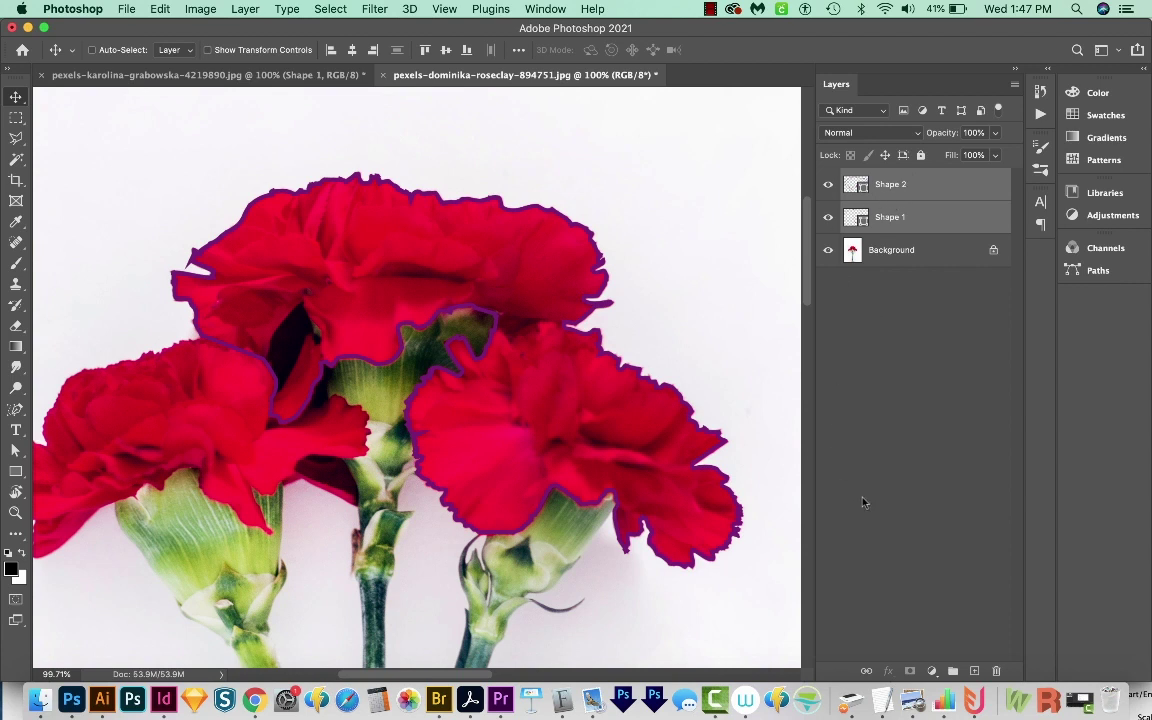
{"action": "left_click", "coordinate": [857, 187], "text": "super"}
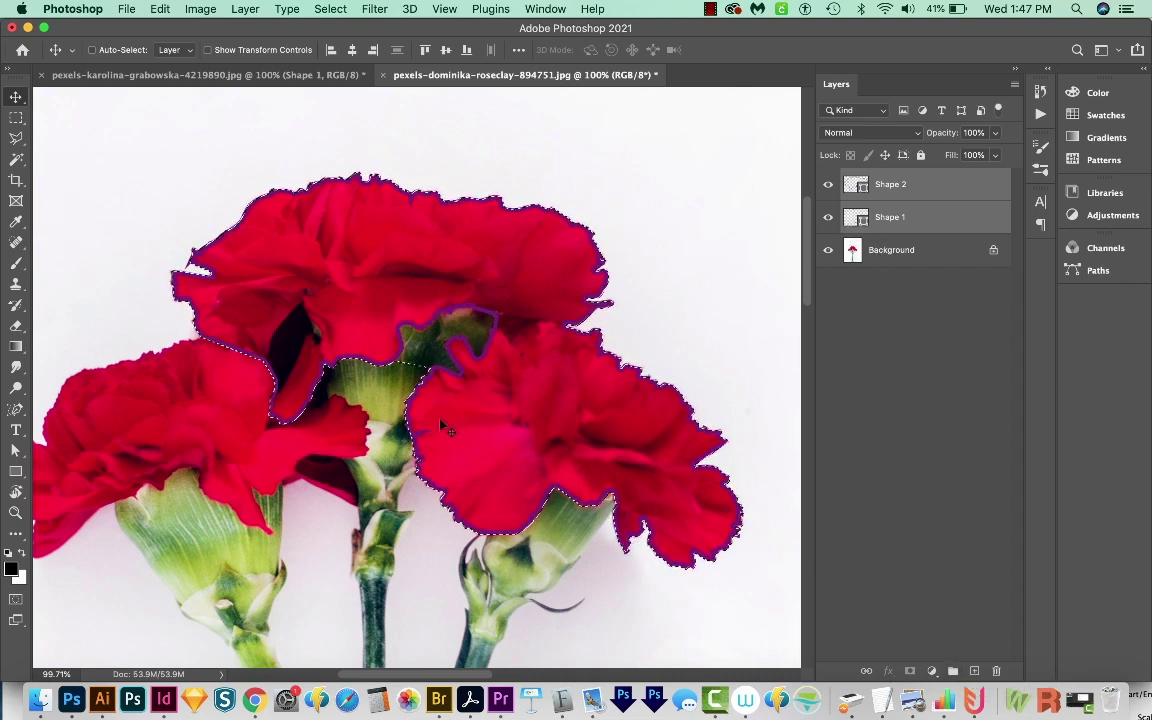
{"action": "left_click", "coordinate": [912, 250]}
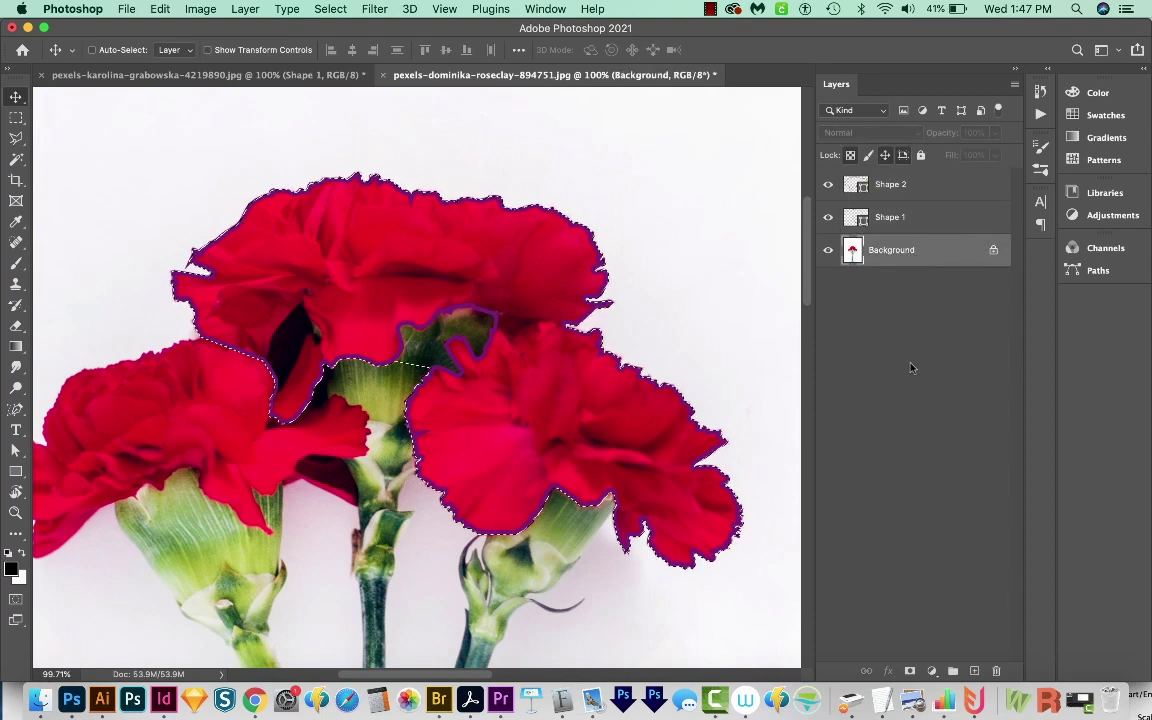
Examine the untraced green base and stem below the right carnation up close.
{"action": "left_click_drag", "start_coordinate": [478, 484], "coordinate": [492, 561]}
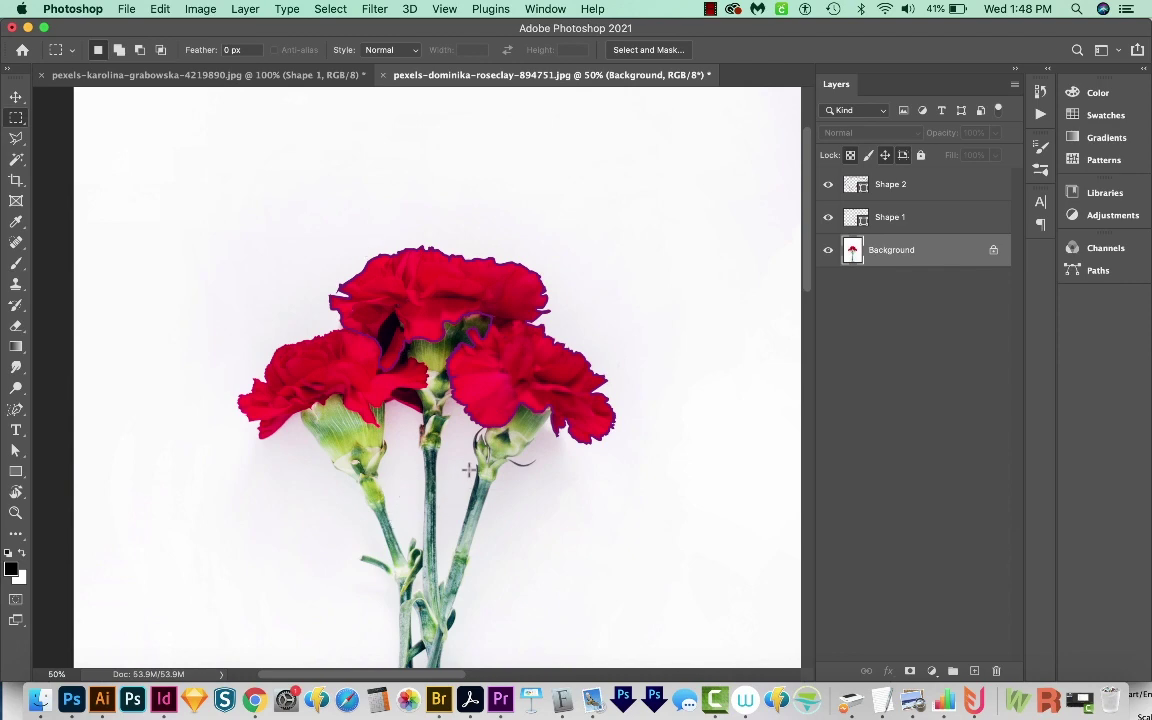
{"action": "key", "text": "z"}
{"action": "left_click_drag", "start_coordinate": [476, 458], "coordinate": [530, 418]}
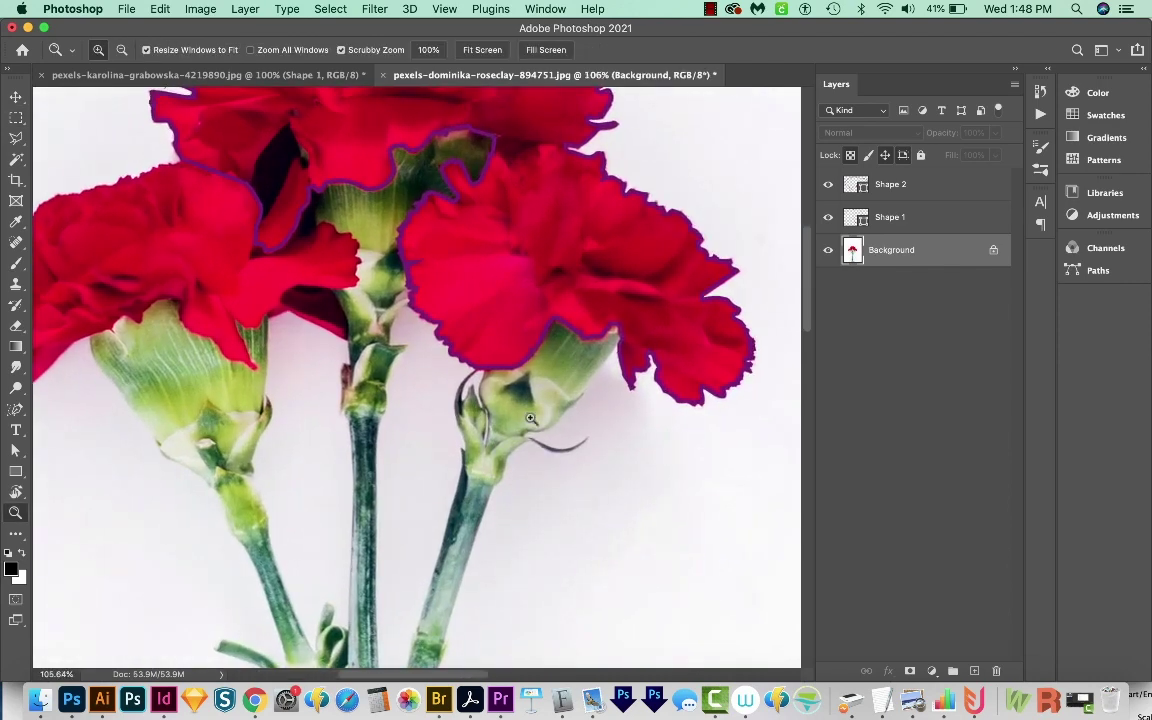